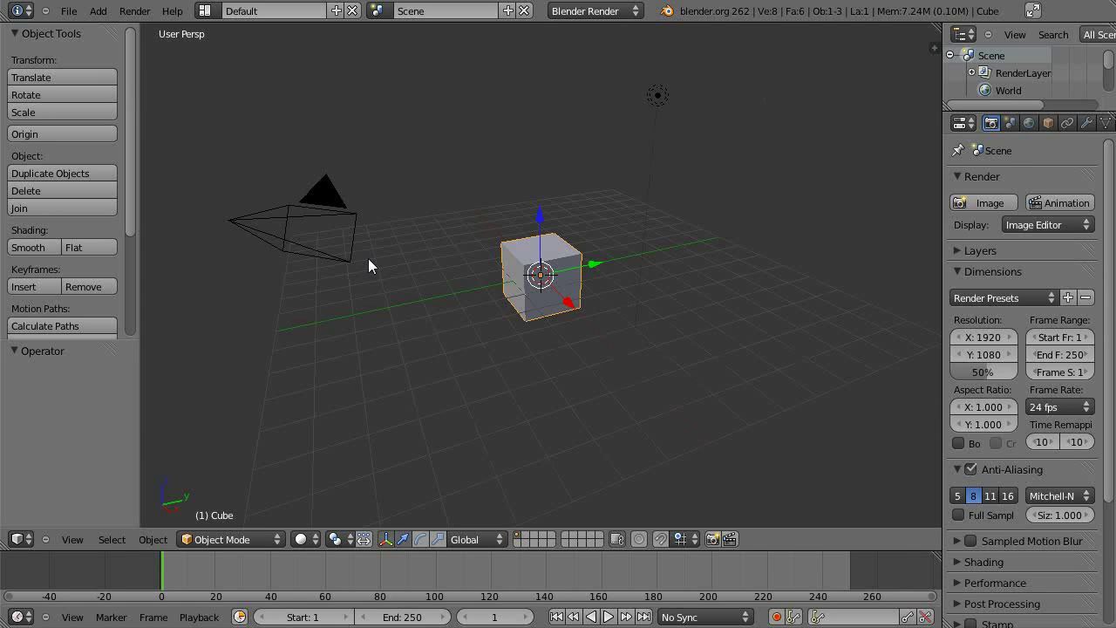
Switch to the Video Editing layout and set the sequencer's current frame to 0
left_click(206, 11)
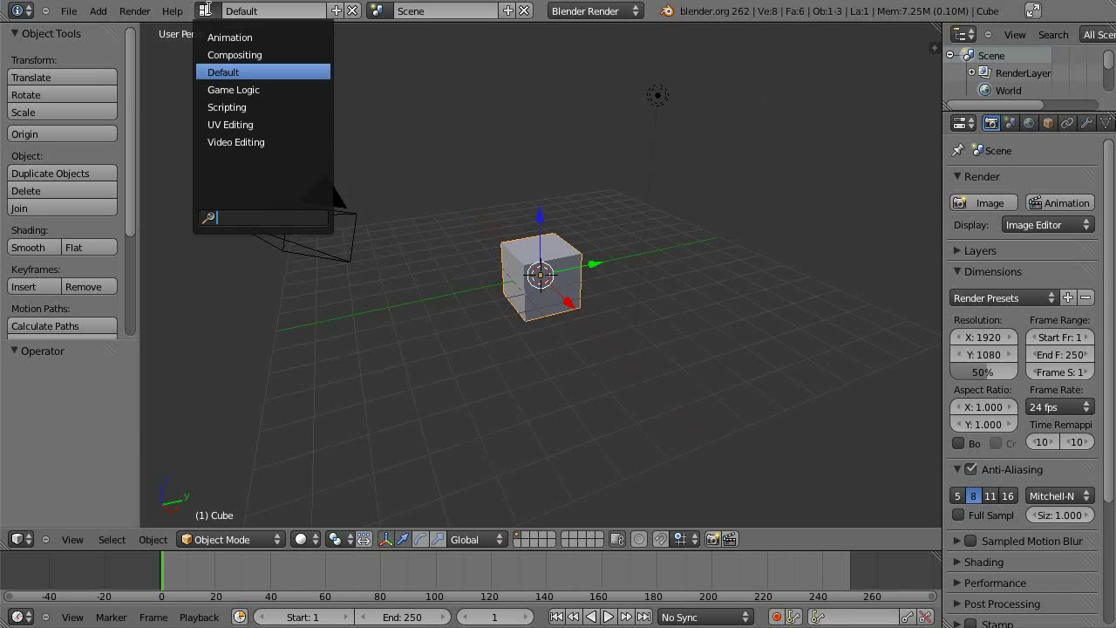
left_click(288, 142)
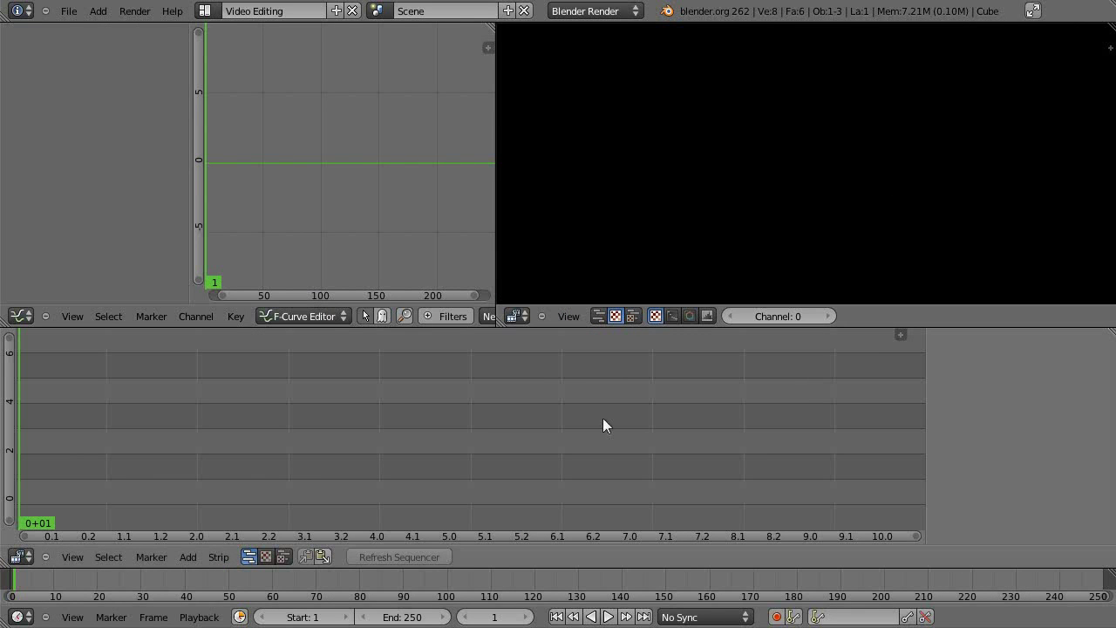
left_click(19, 558)
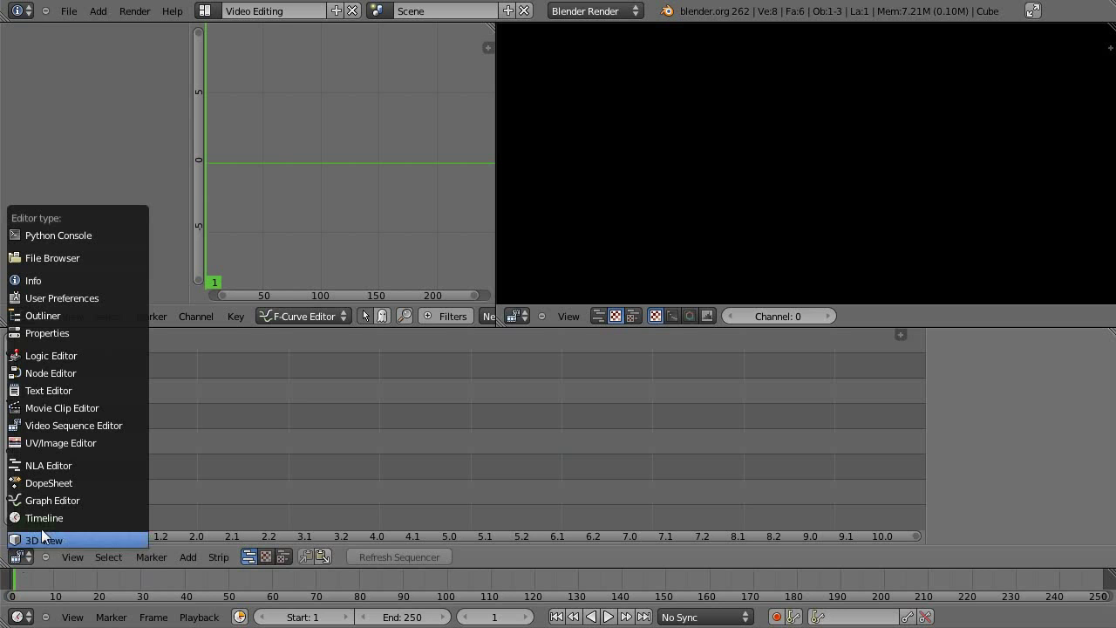
left_click(96, 426)
left_click(565, 437)
left_click_drag(519, 478, 7, 496)
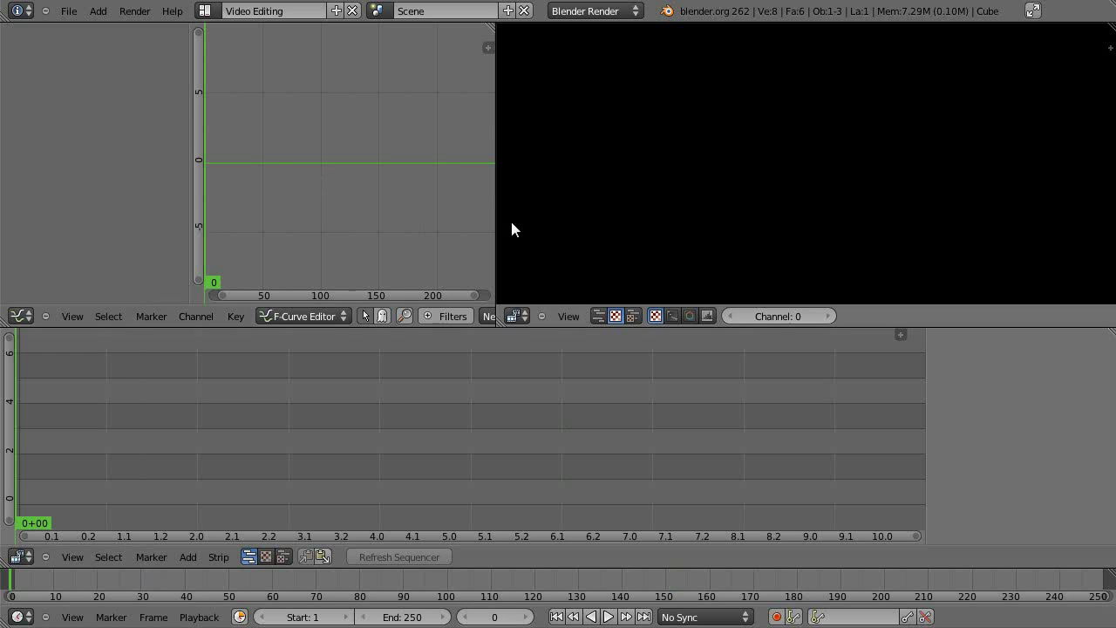
Turn the top-left area into render Properties showing 1920×1080 at 24 fps
left_click(25, 319)
left_click(61, 92)
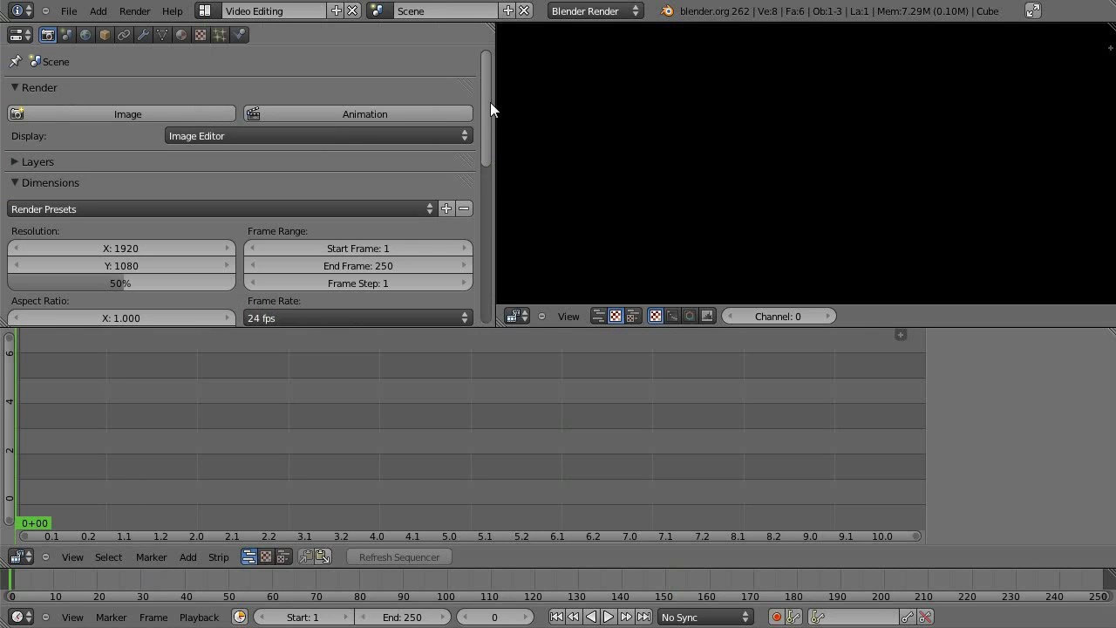
left_click_drag(490, 102, 512, 152)
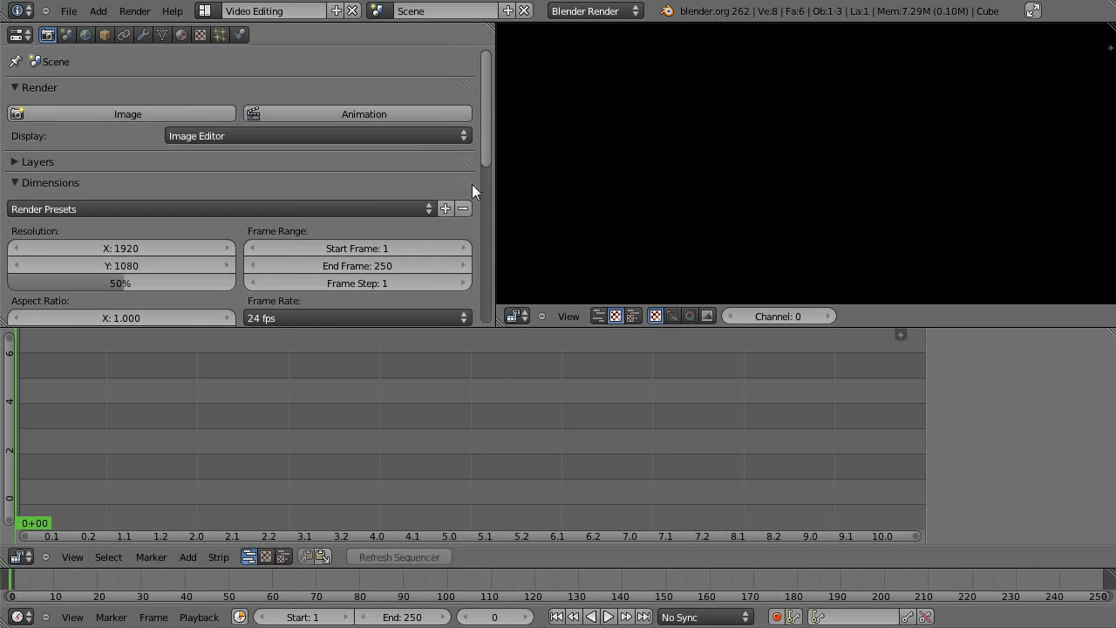
left_click_drag(484, 107, 512, 85)
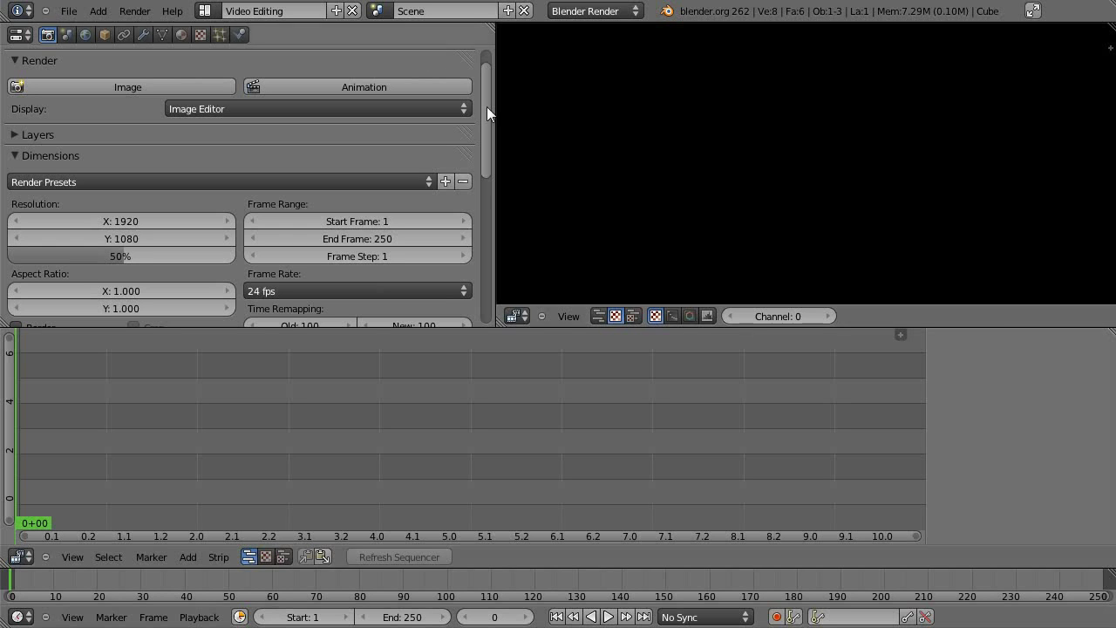
Scroll the render Properties panel back to the top
left_click_drag(487, 106, 489, 67)
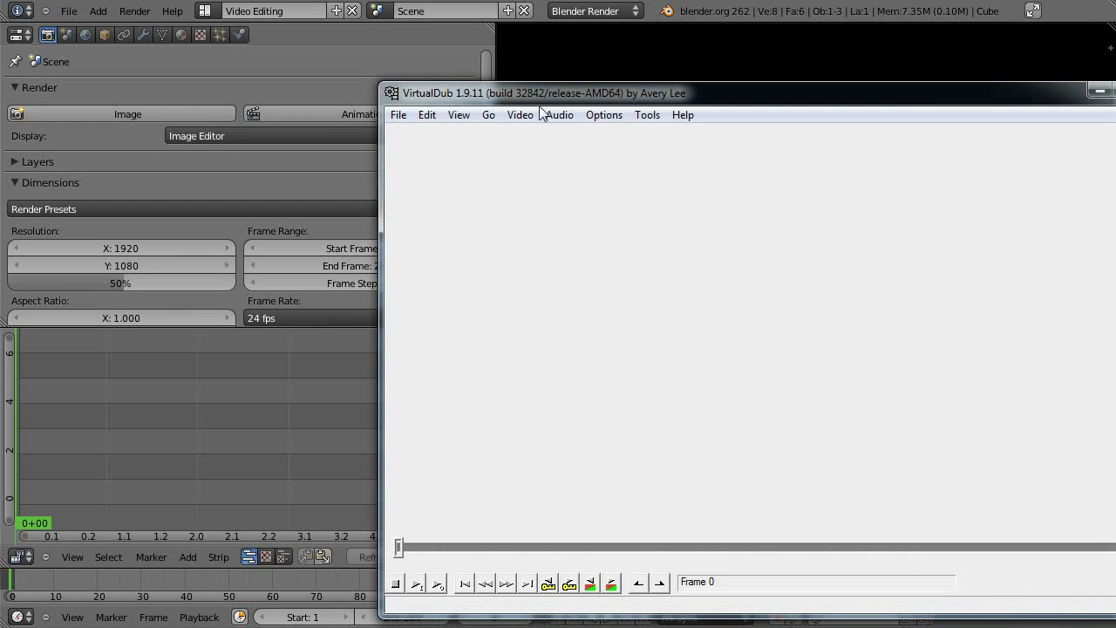
Load clip0023.avi into VirtualDub, check the imagesequence folder, then scrub the clip
left_click_drag(605, 100, 535, 116)
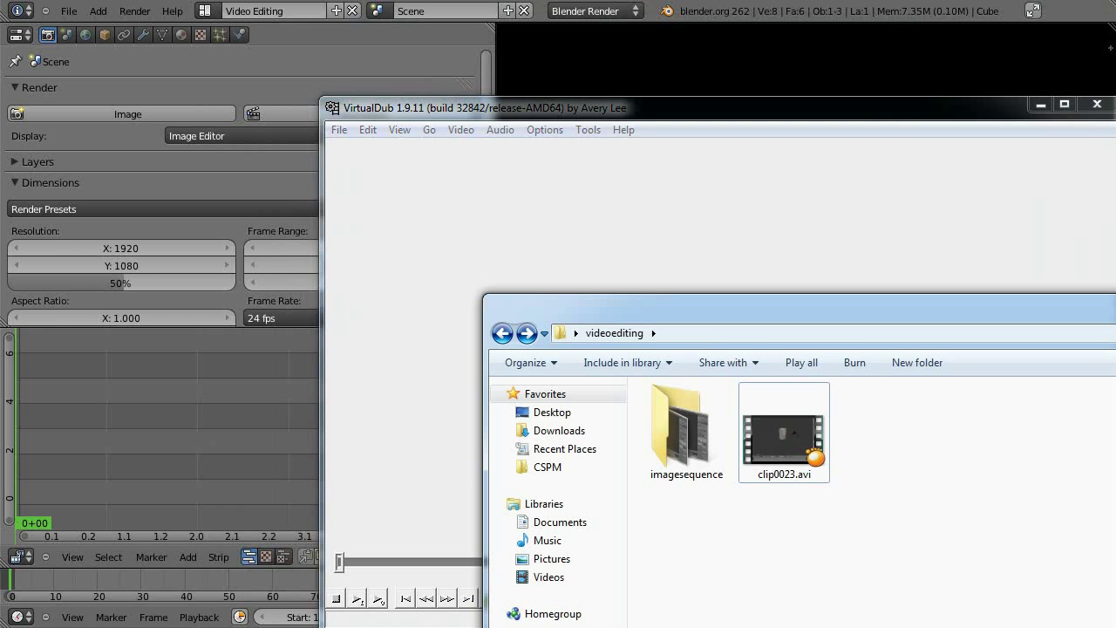
left_click_drag(782, 464, 818, 281)
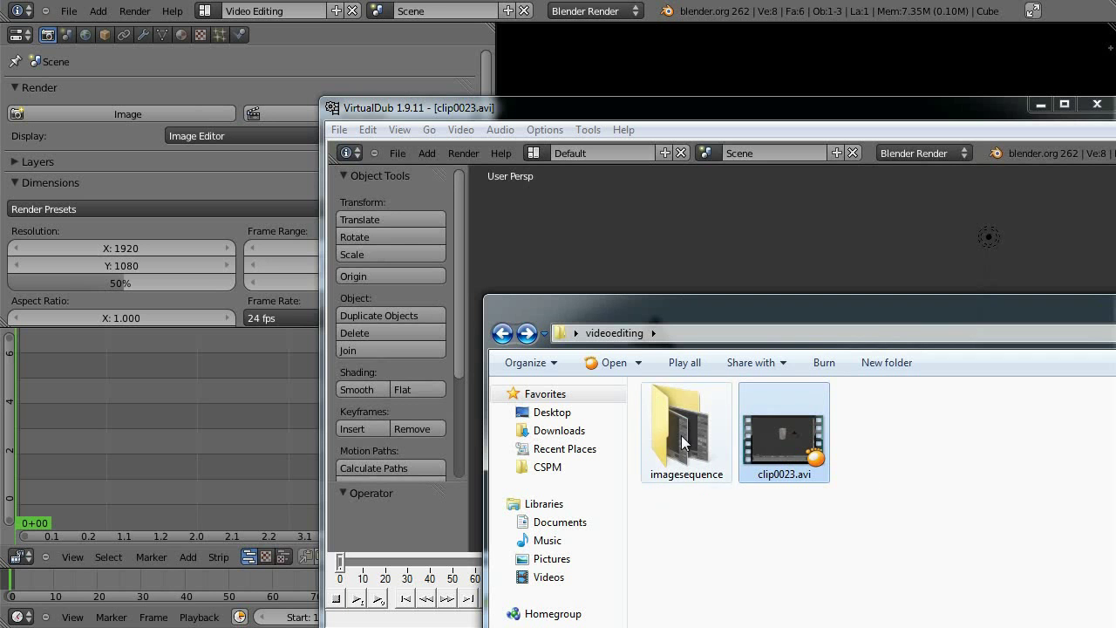
double_click(685, 469)
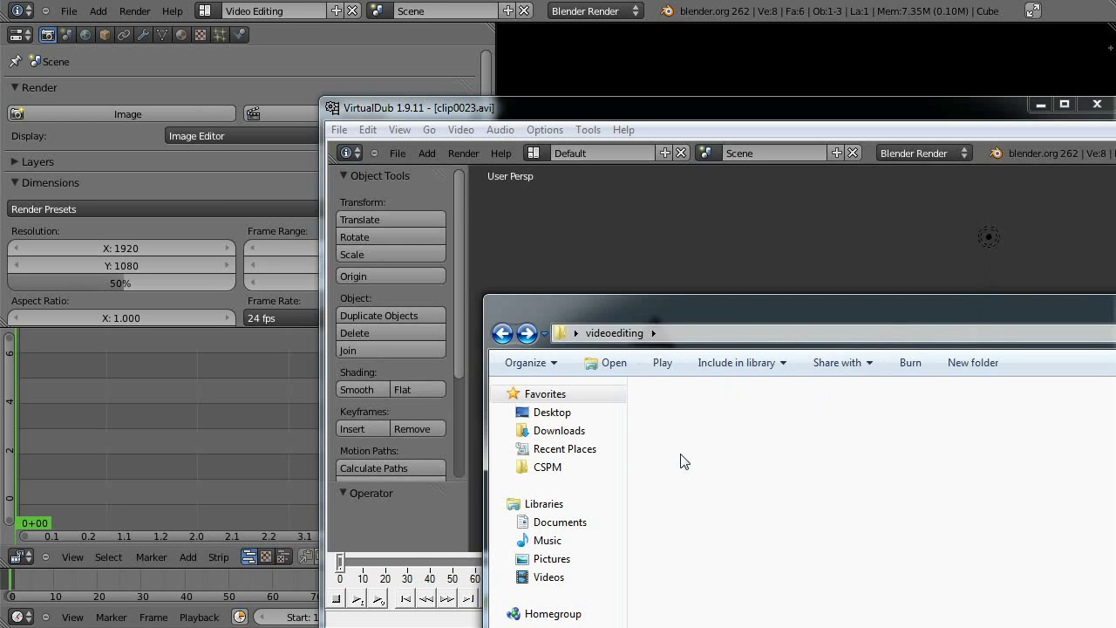
scroll(973, 567, "down", 10)
scroll(973, 567, "up", 10)
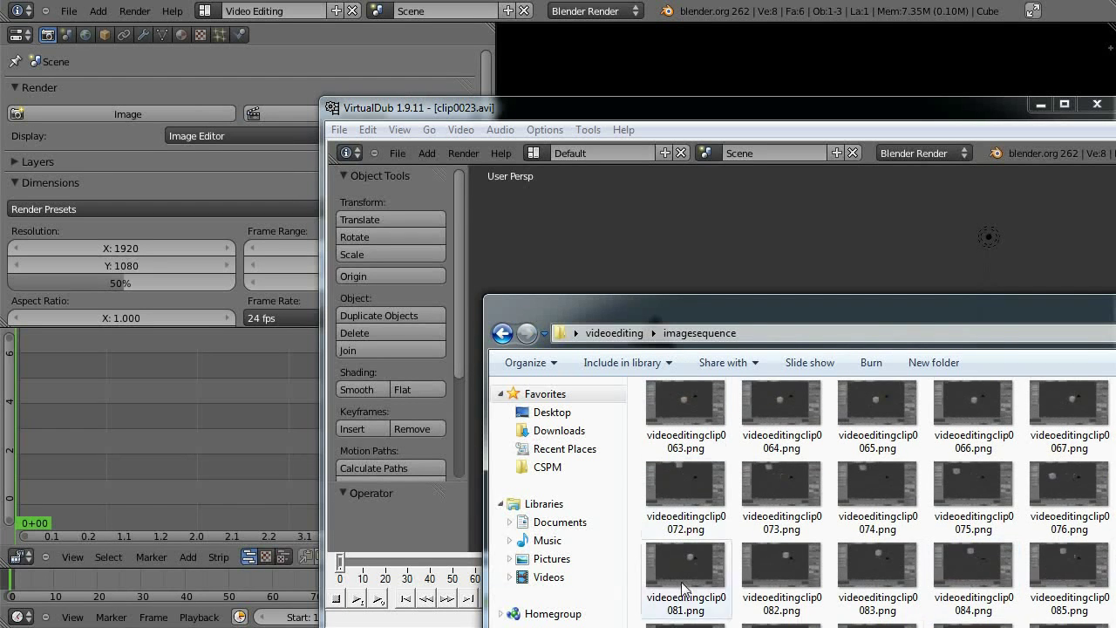
left_click(501, 334)
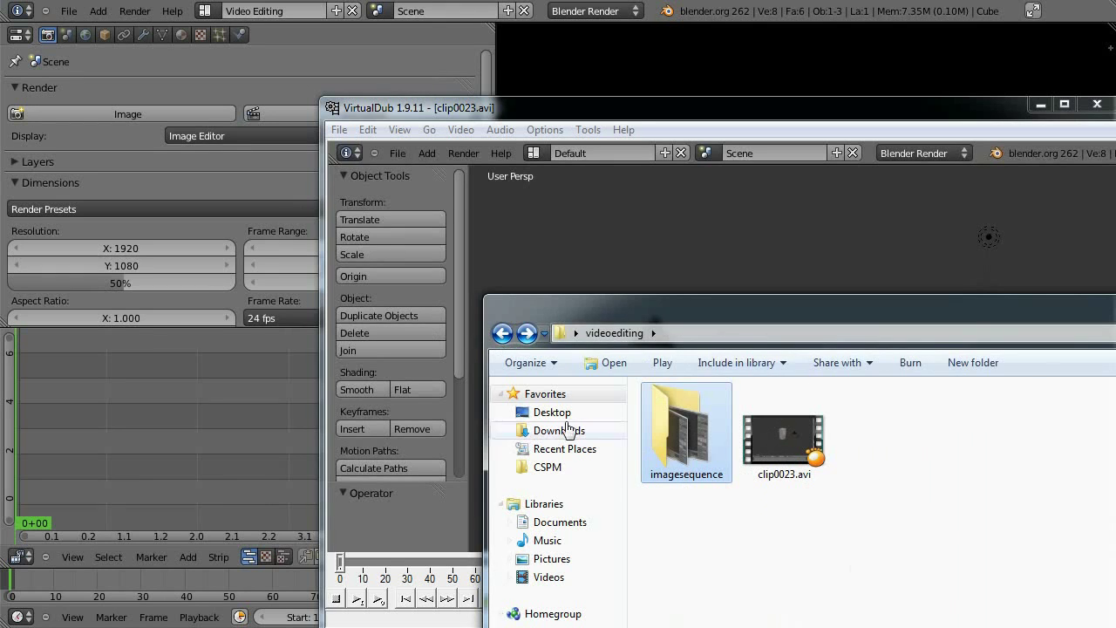
left_click(636, 116)
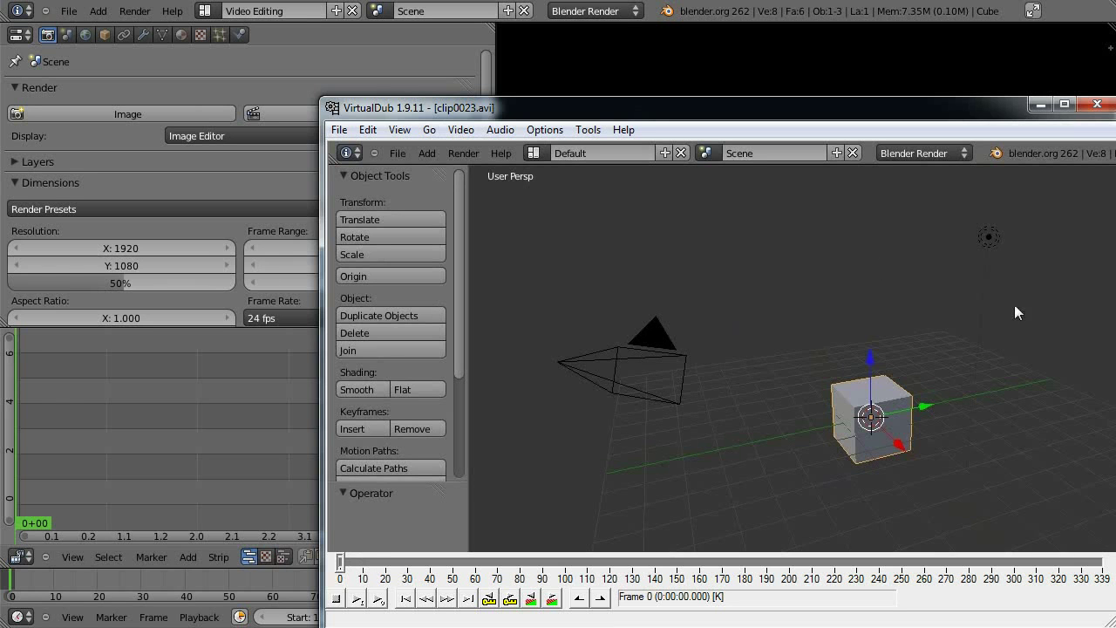
mouse_move(341, 562)
left_mouse_down()
mouse_move(988, 586)
mouse_move(701, 567)
mouse_move(341, 565)
left_mouse_up()
left_click(339, 130)
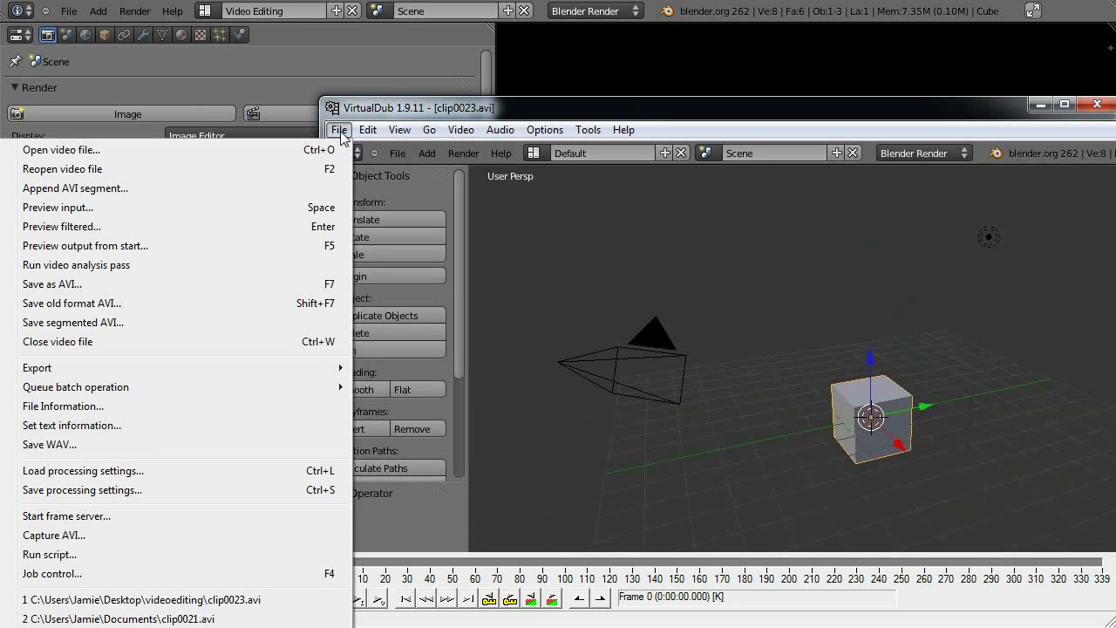
mouse_move(232, 373)
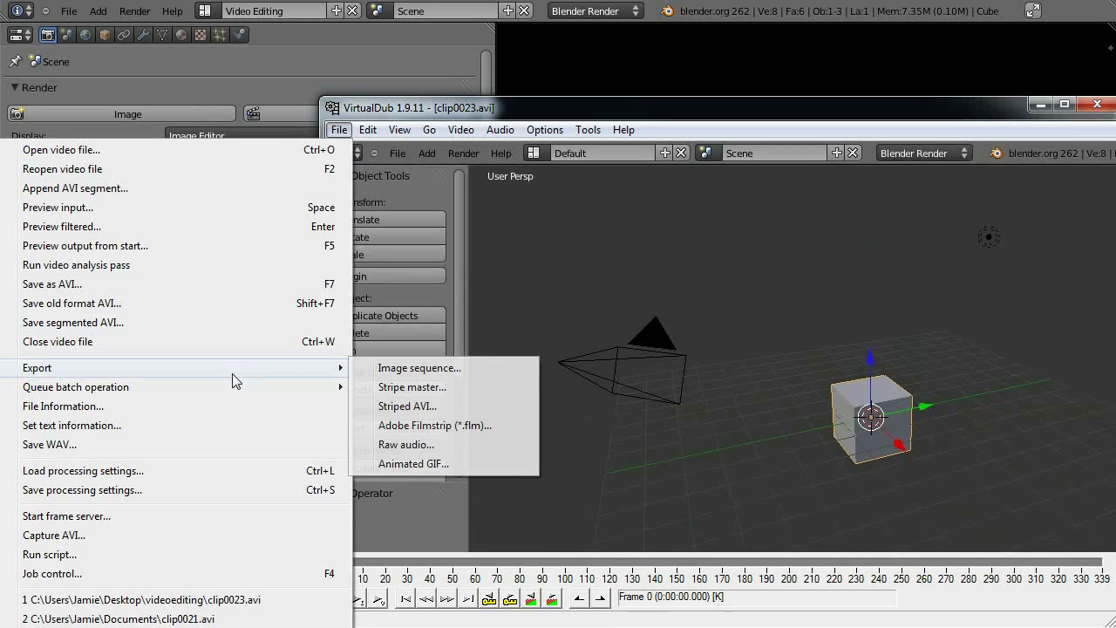
left_click(420, 368)
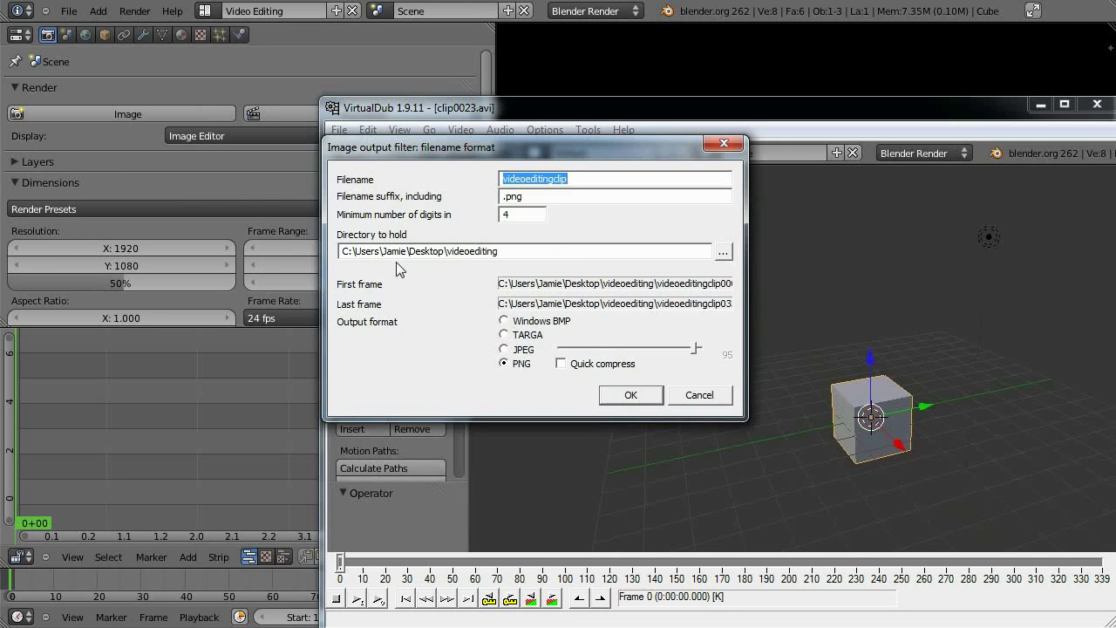
left_click(512, 252)
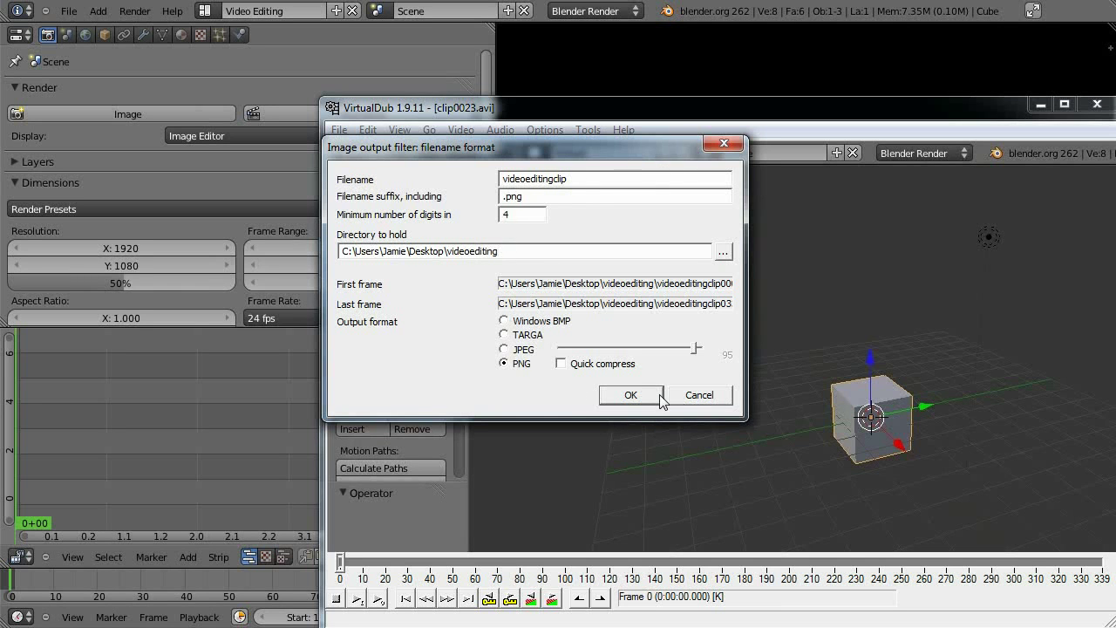
left_click(687, 405)
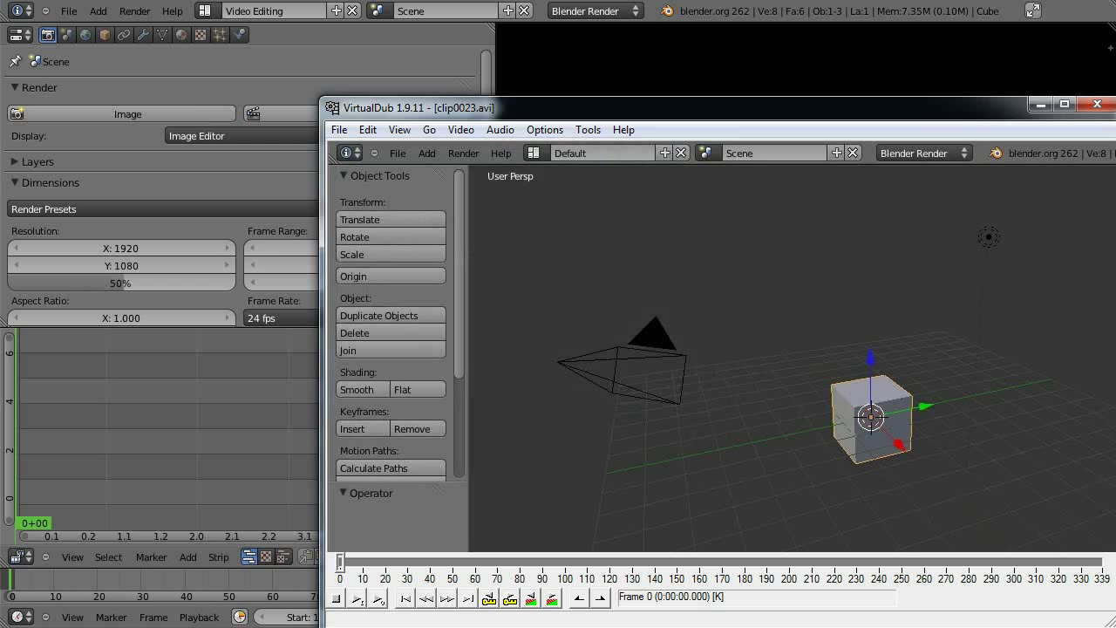
Save the clip's audio as videoeditingaudio.wav through File > Save WAV
left_click(348, 133)
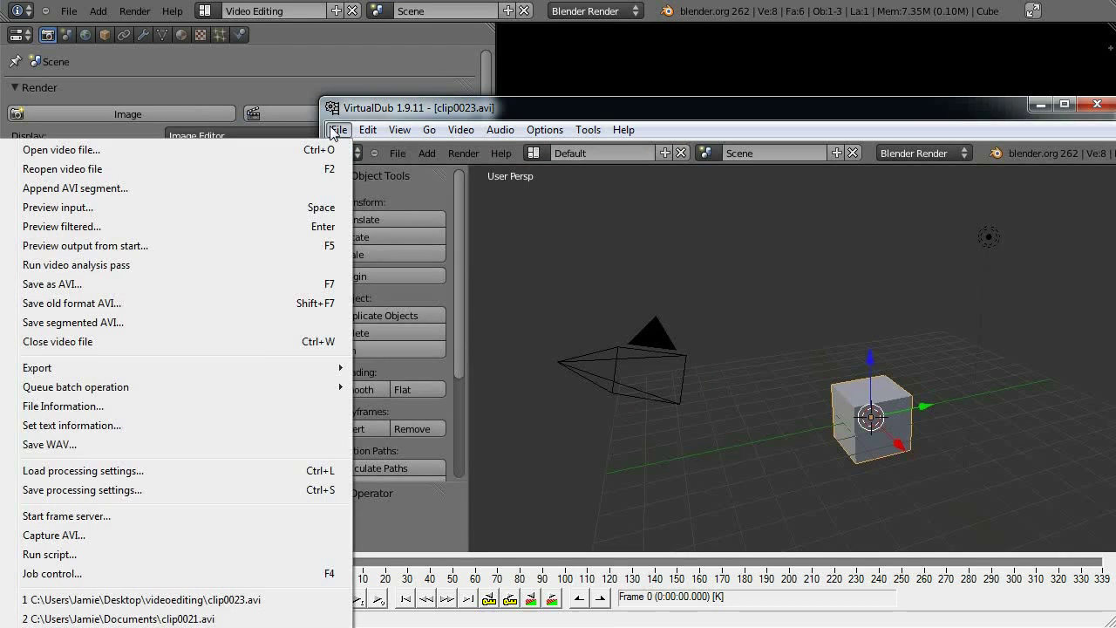
left_click(252, 444)
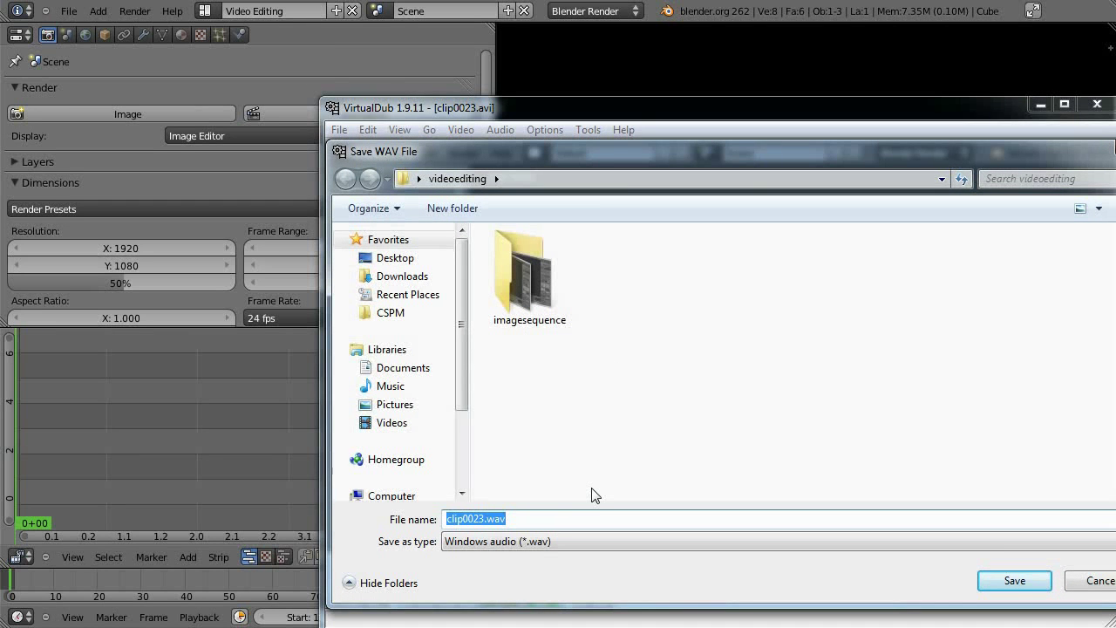
type("videoedit")
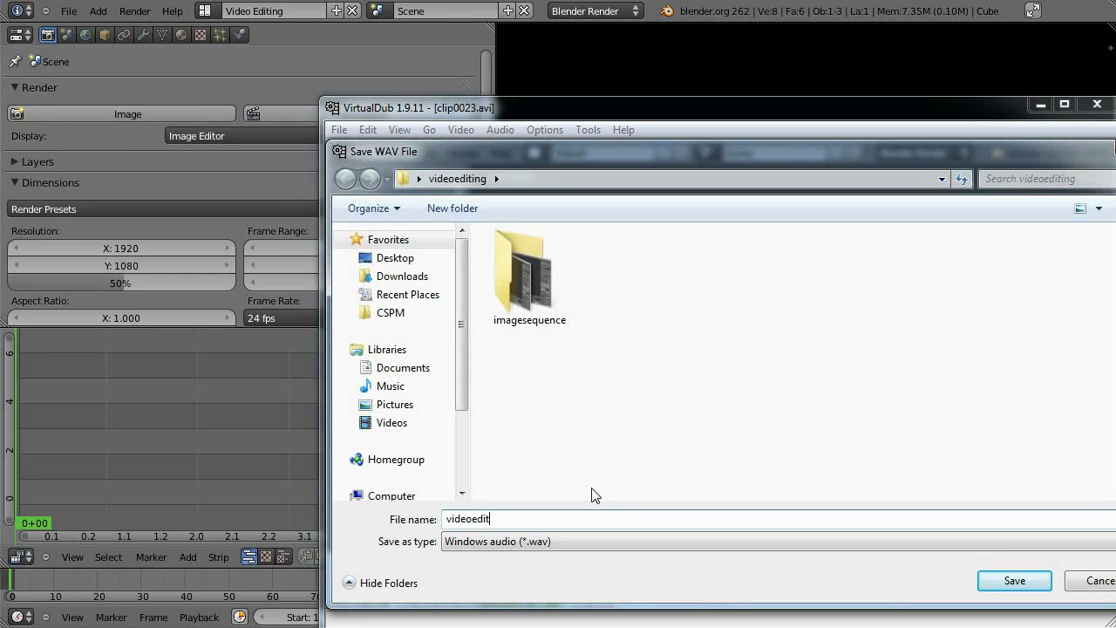
type("ingaudio")
key("Return")
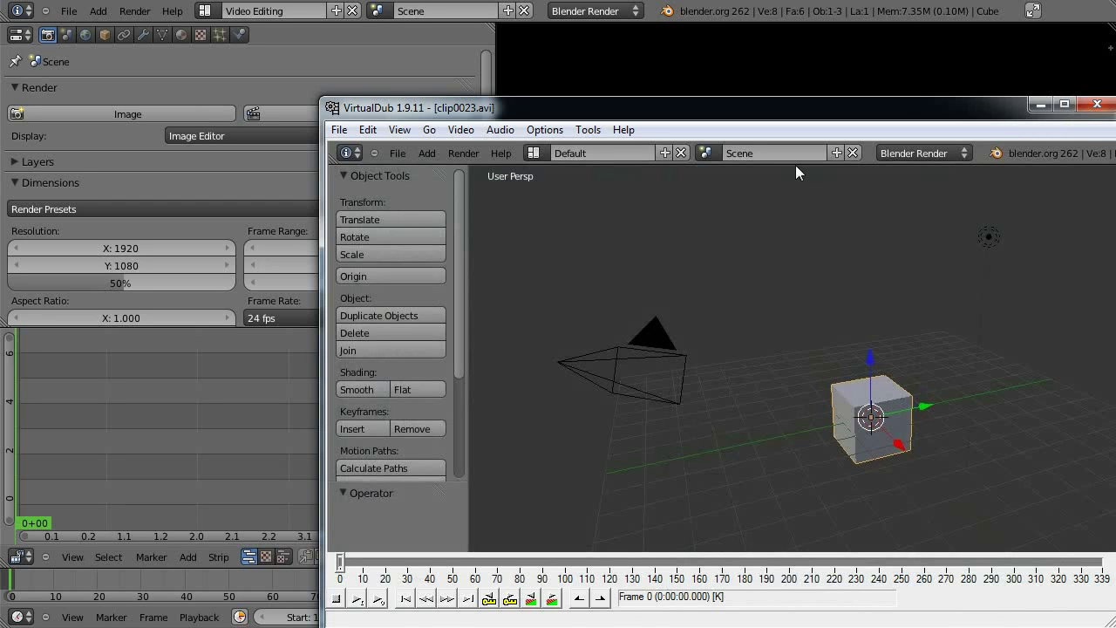
Close VirtualDub, confirm videoeditingaudio.wav sits beside clip0023.avi, and return to Blender
left_click(1095, 106)
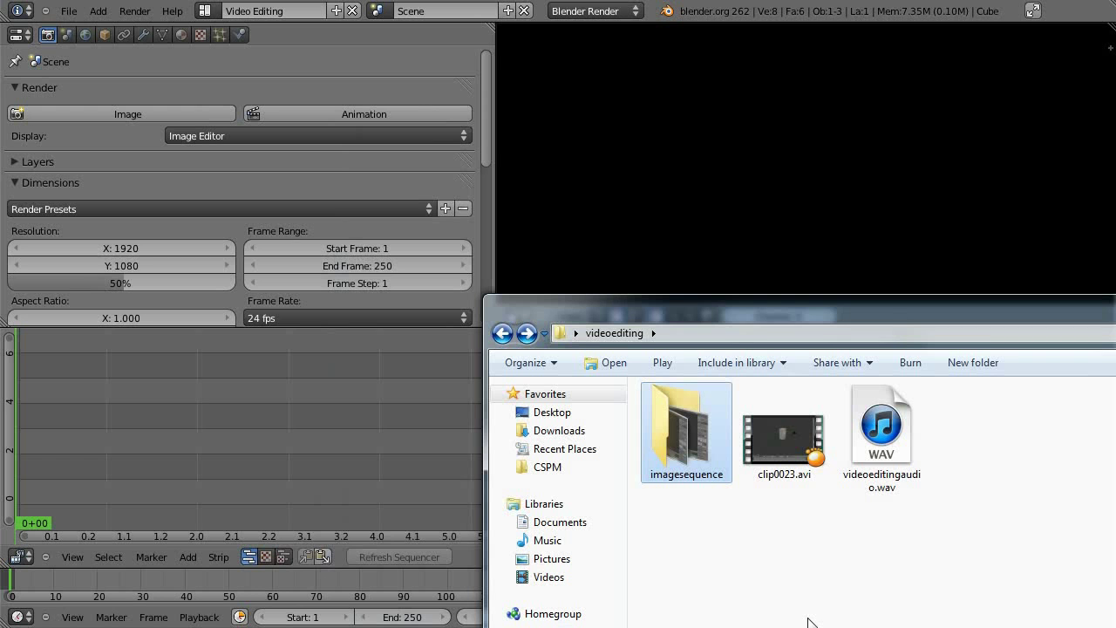
left_click(910, 452)
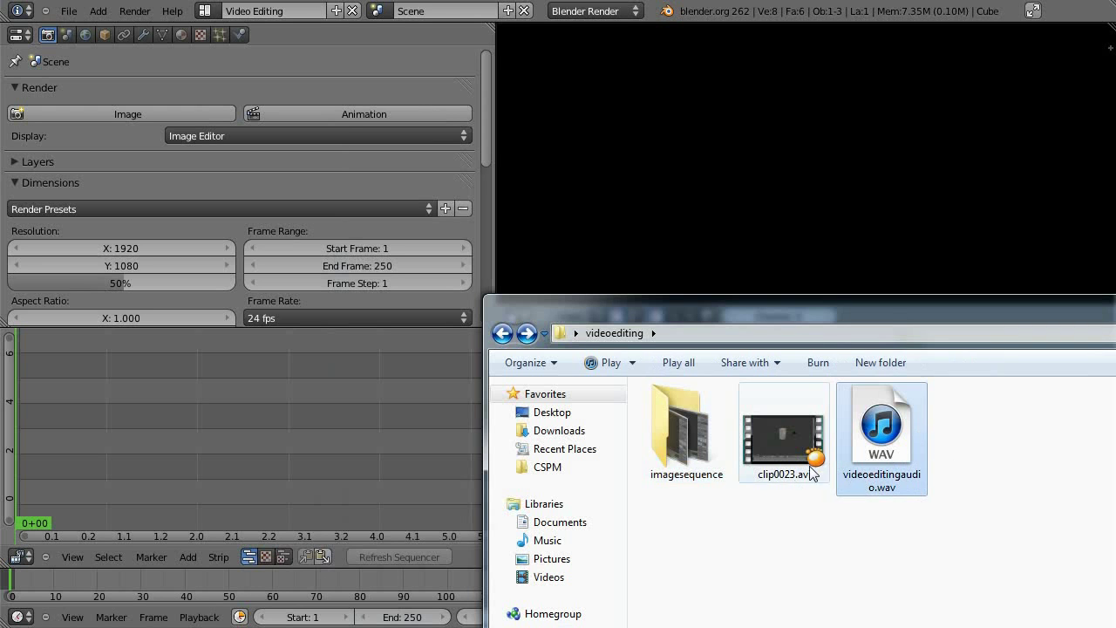
left_click(782, 440)
left_click(686, 431)
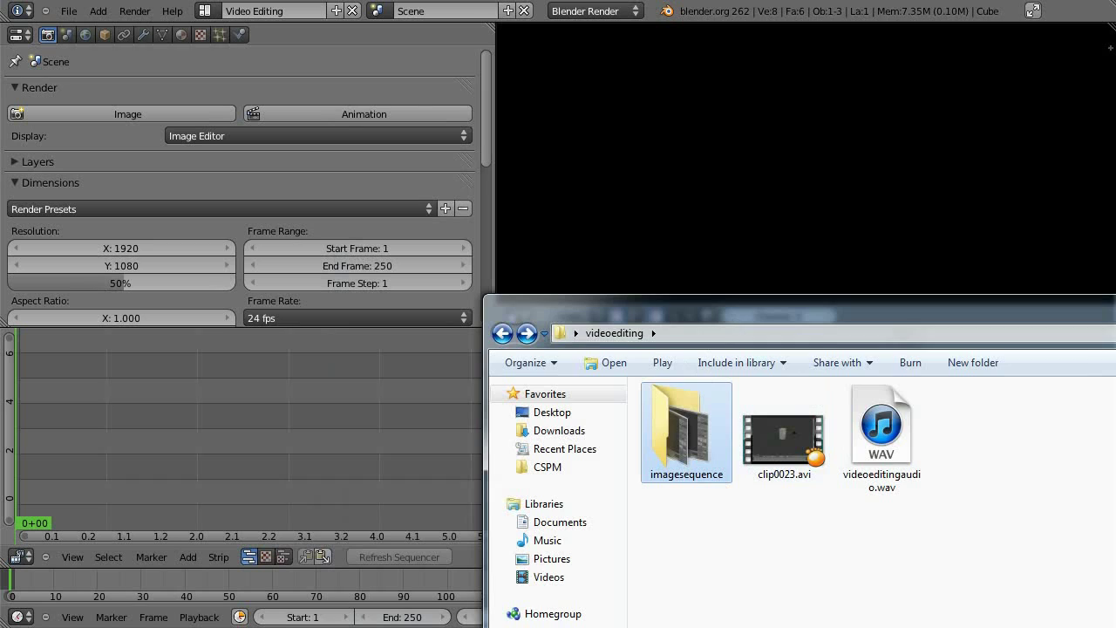
left_click(732, 244)
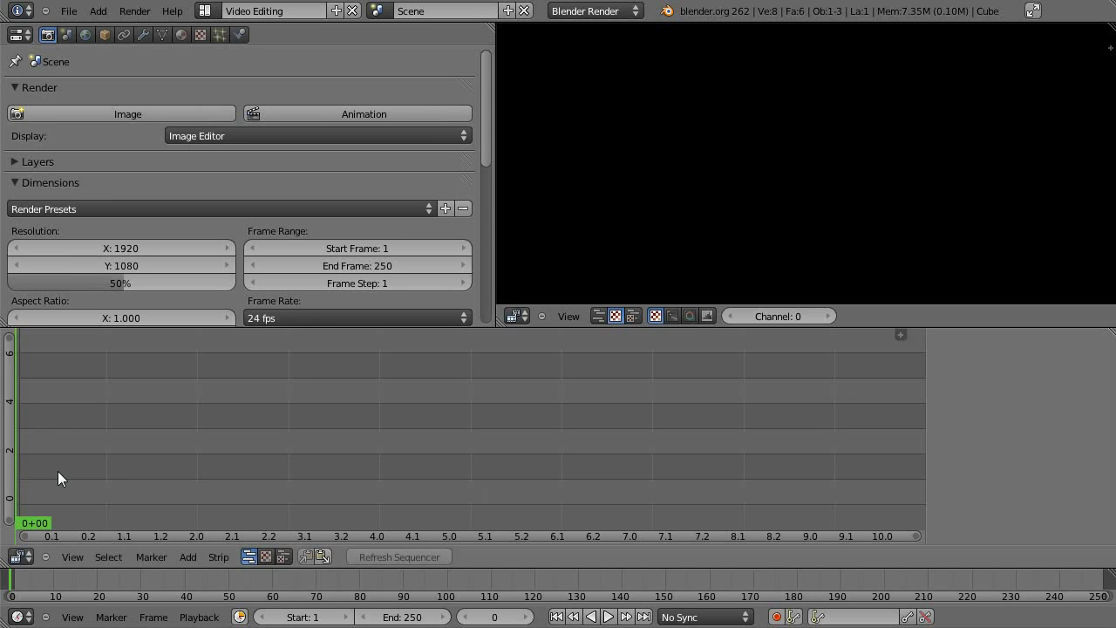
Start an image strip and browse to the videoediting/imagesequence folder of PNG frames
key("shift+a")
mouse_move(85, 470)
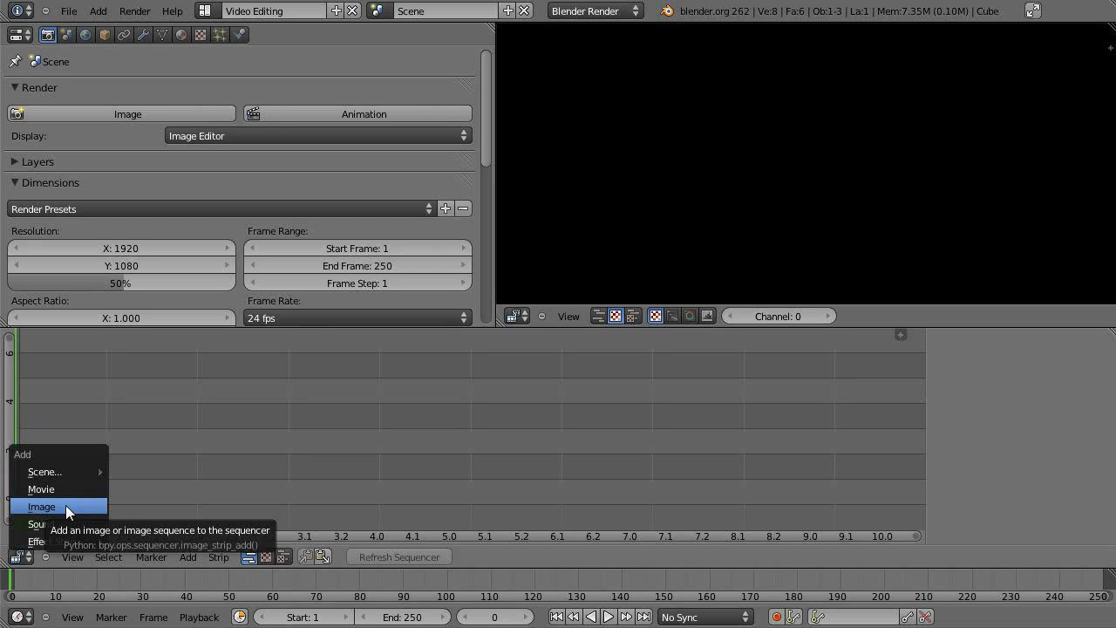
left_click(65, 504)
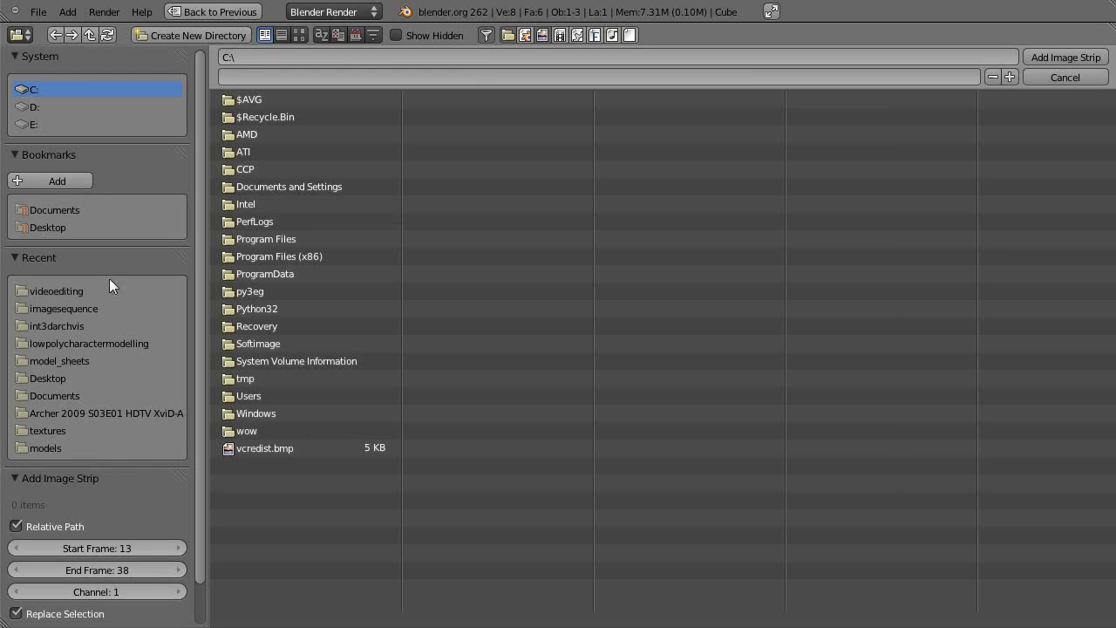
left_click(88, 292)
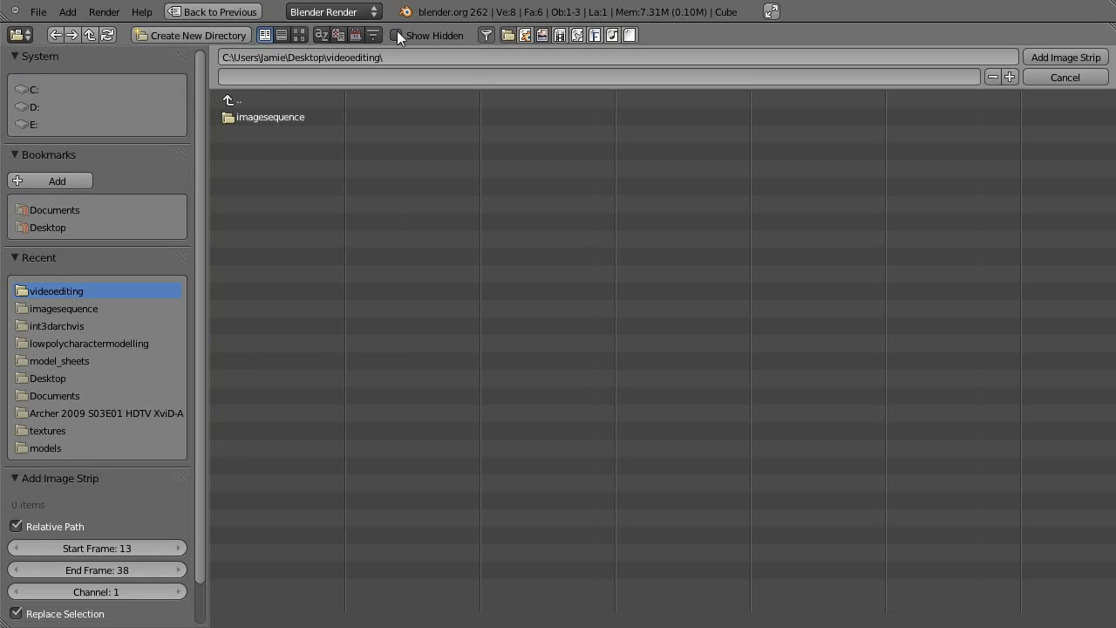
double_click(250, 119)
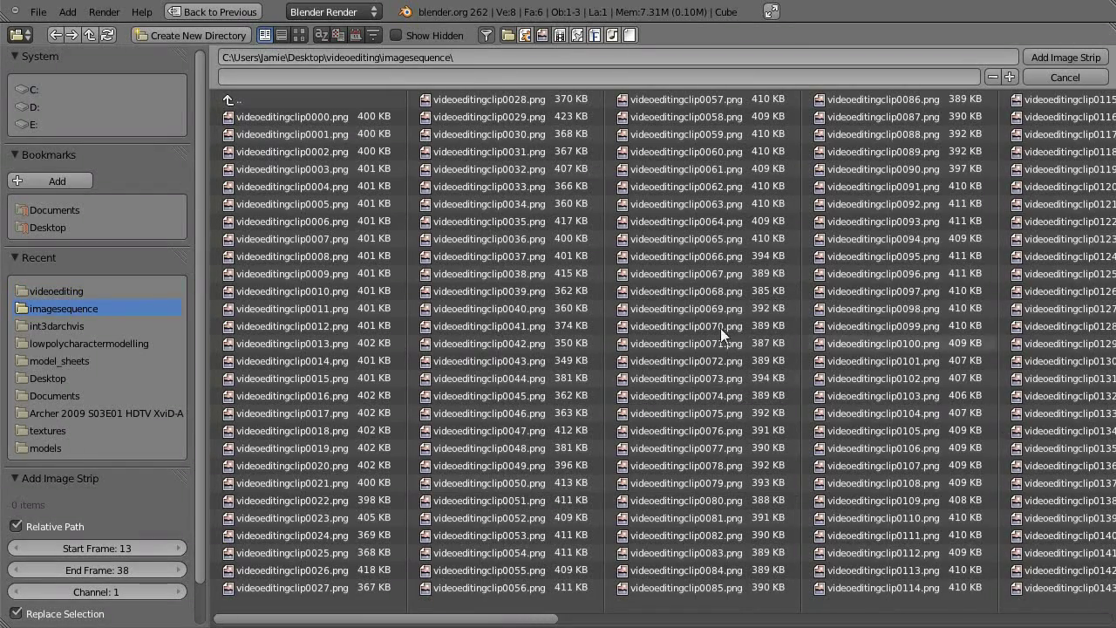
Add all imagesequence PNGs as one 339-frame videoeditingclip image strip
key("a")
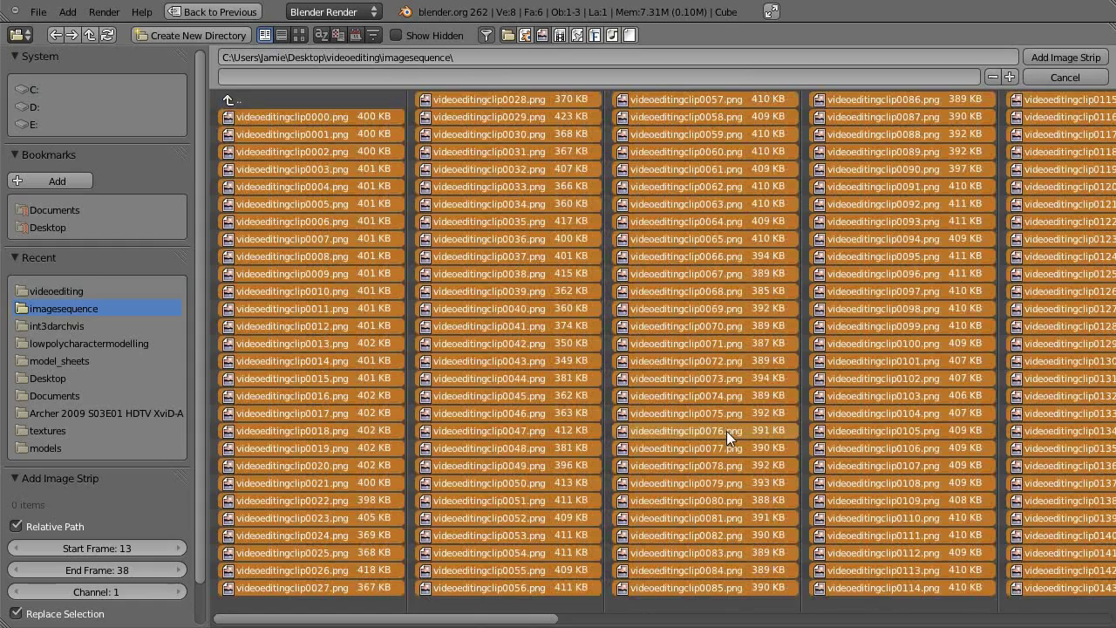
left_click(1073, 57)
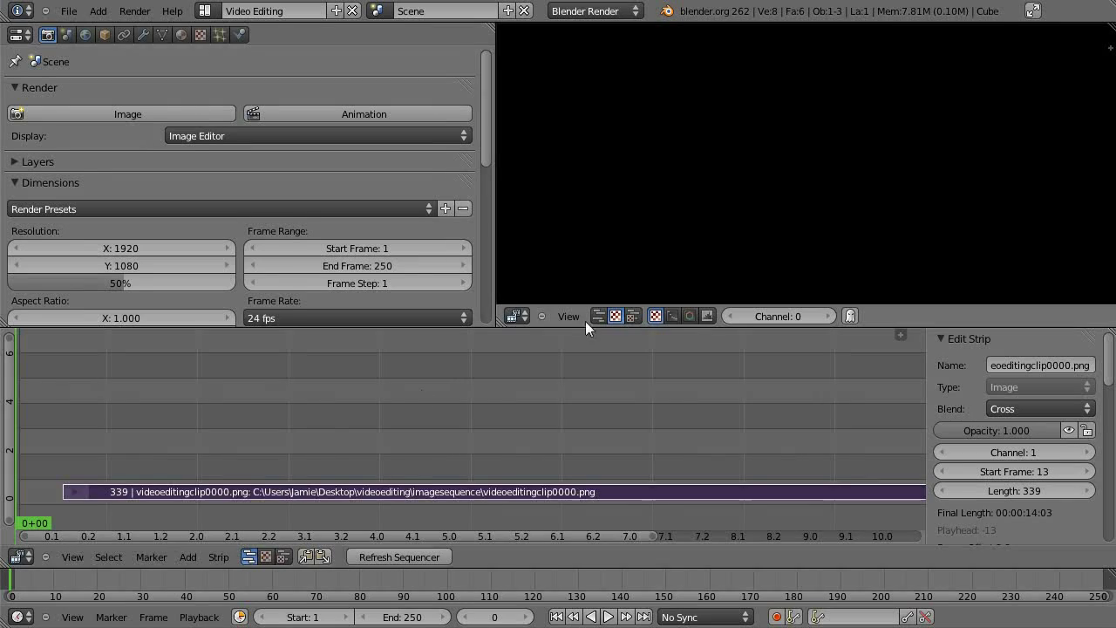
scroll(337, 440, "down", 3)
mouse_move(403, 407)
middle_mouse_down()
mouse_move(576, 392)
mouse_move(512, 460)
mouse_move(411, 408)
middle_mouse_up()
scroll(400, 408, "up", 3)
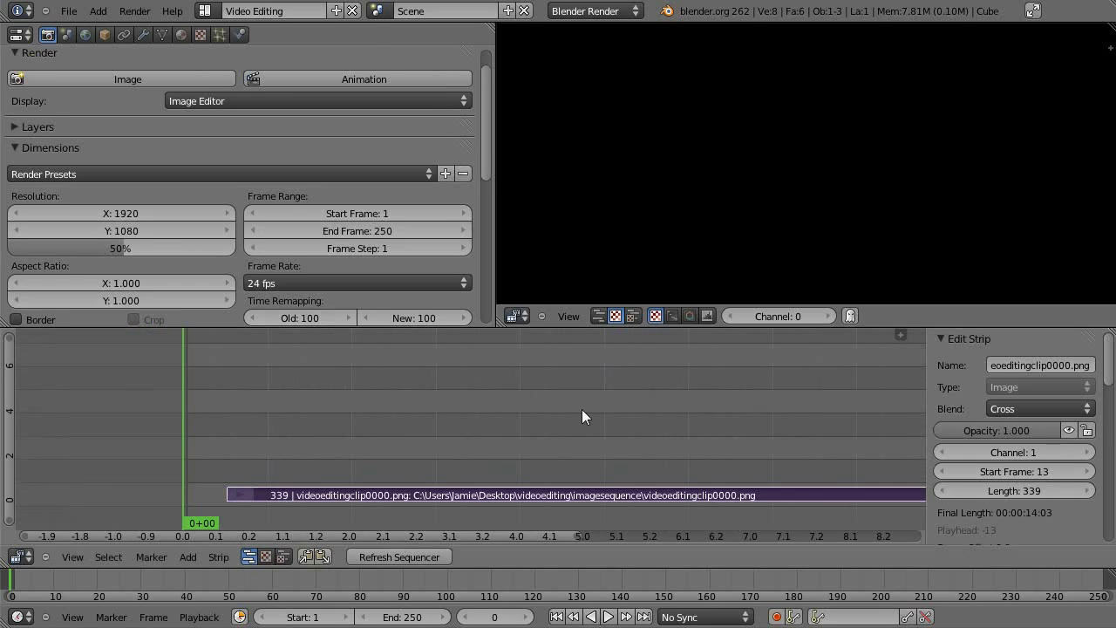
Move the image strip so it starts at frame 1 instead of 13
key("shift+a")
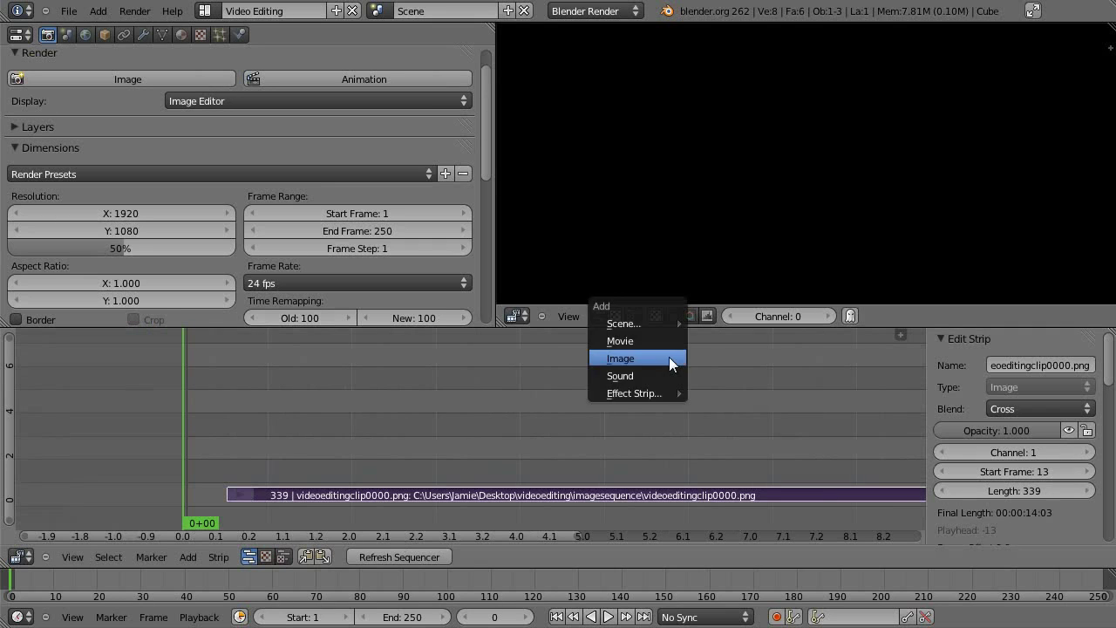
key("shift+a")
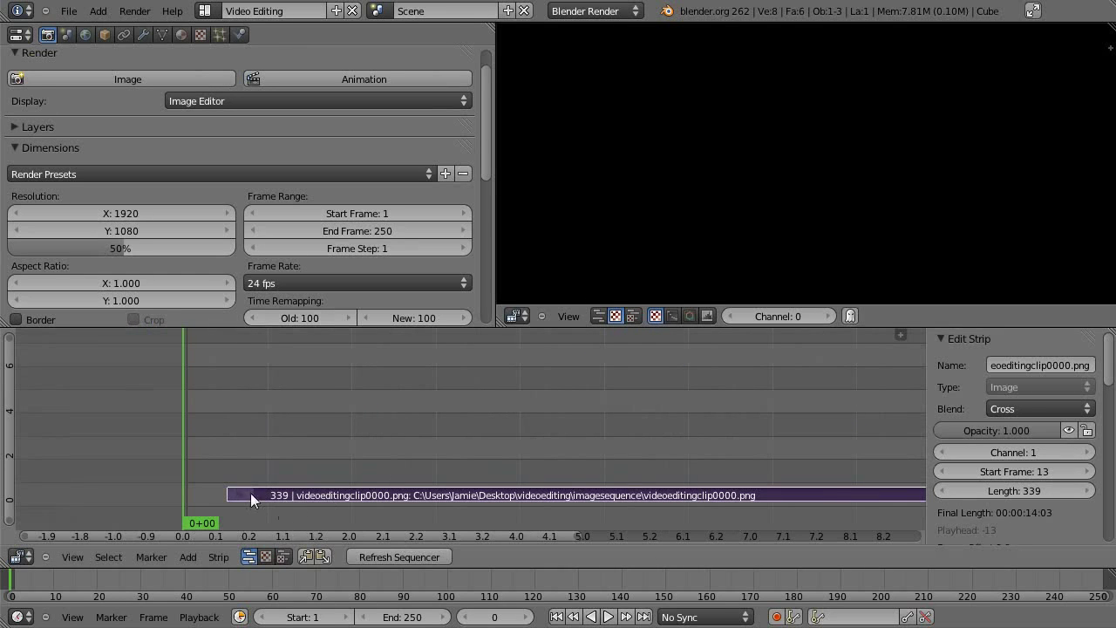
right_click_drag(251, 493, 207, 496)
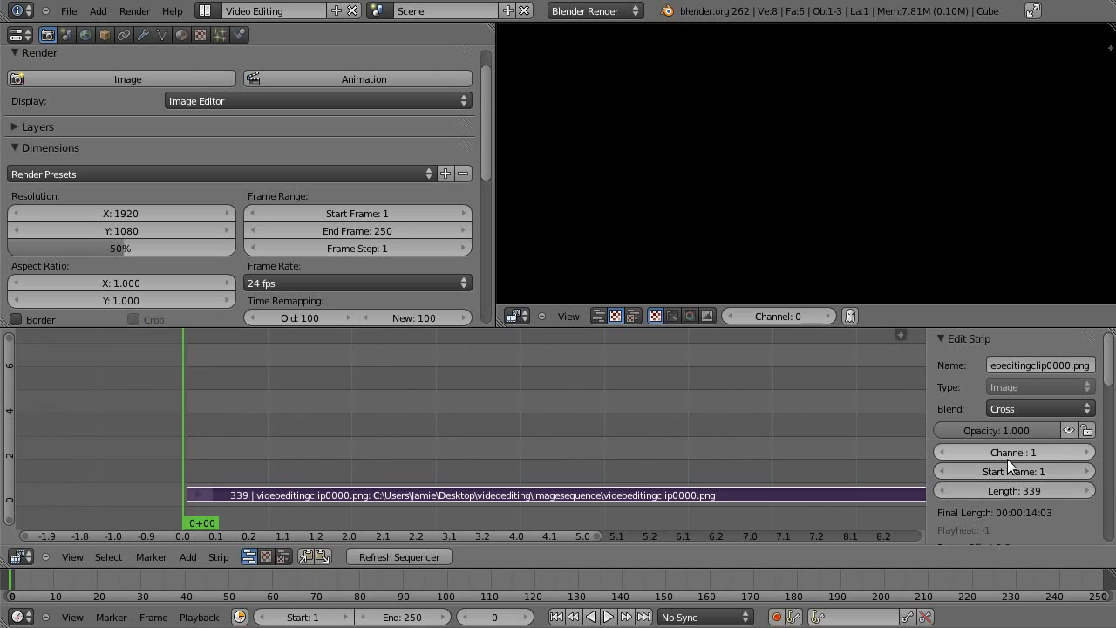
mouse_move(1013, 476)
left_mouse_down()
mouse_move(1075, 475)
mouse_move(1027, 469)
mouse_move(1072, 479)
mouse_move(1005, 484)
mouse_move(961, 474)
mouse_move(1031, 475)
left_mouse_up()
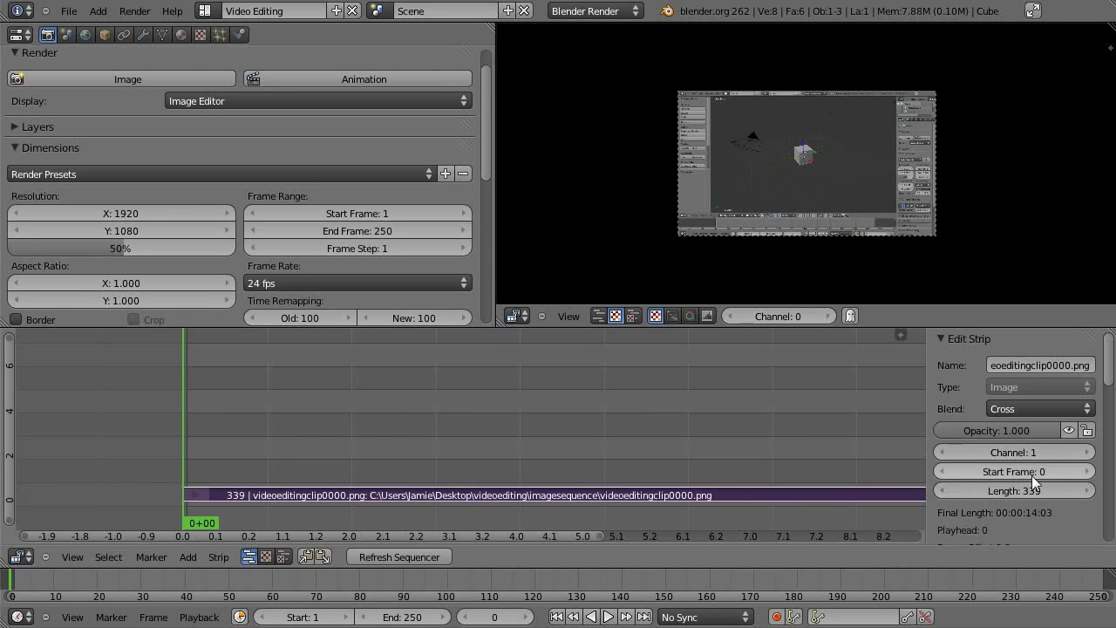
left_click(1089, 471)
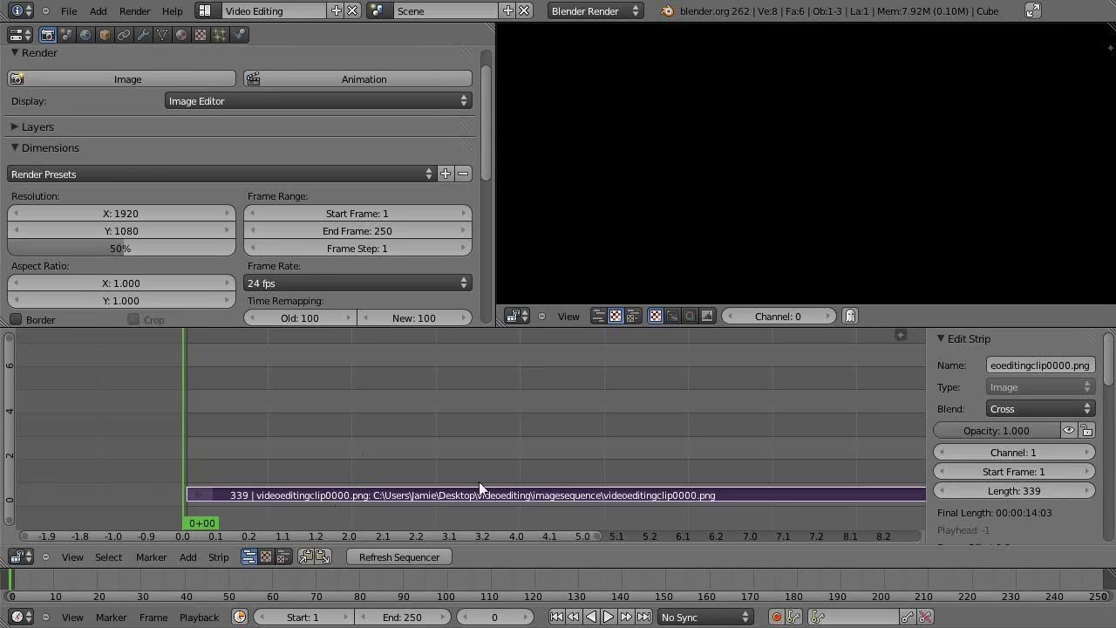
Add videoeditingaudio.wav from the videoediting folder as a sound strip
key("shift+a")
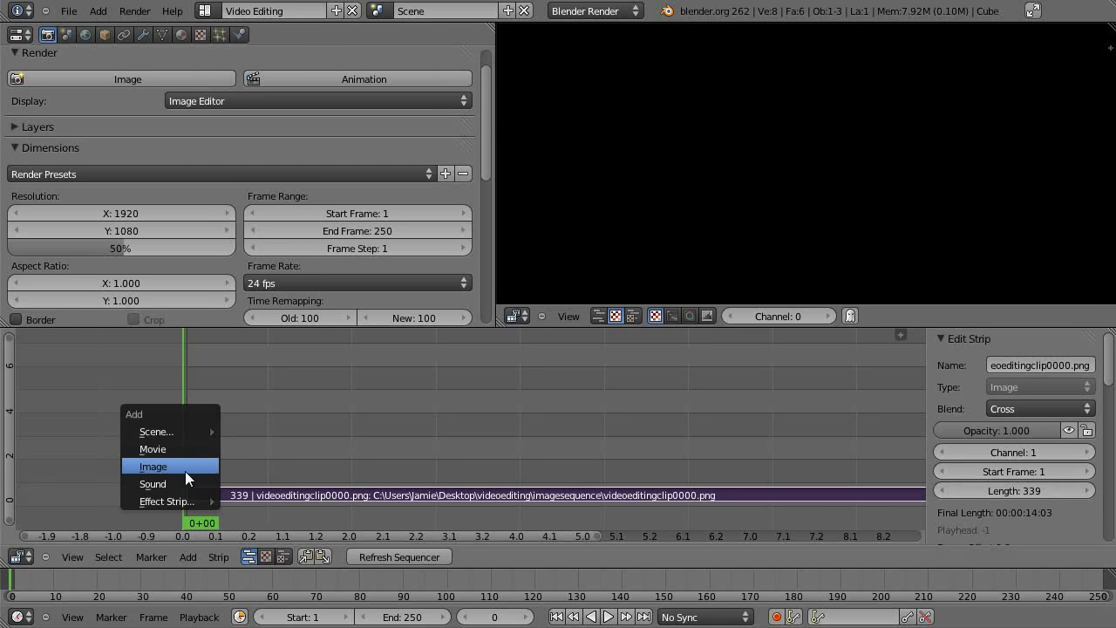
left_click(186, 483)
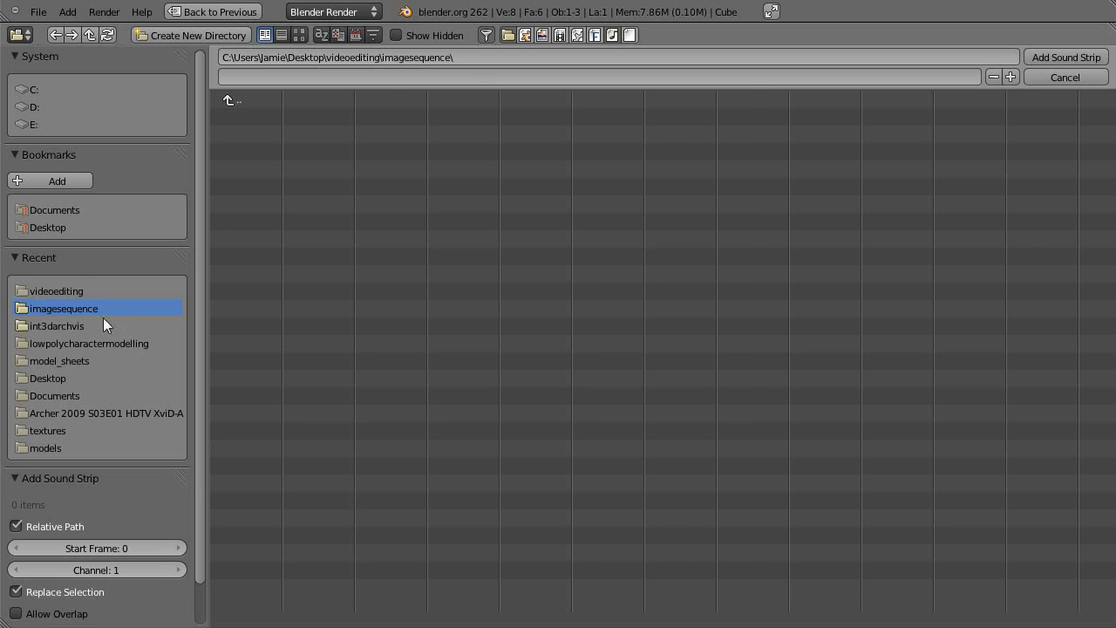
left_click(228, 101)
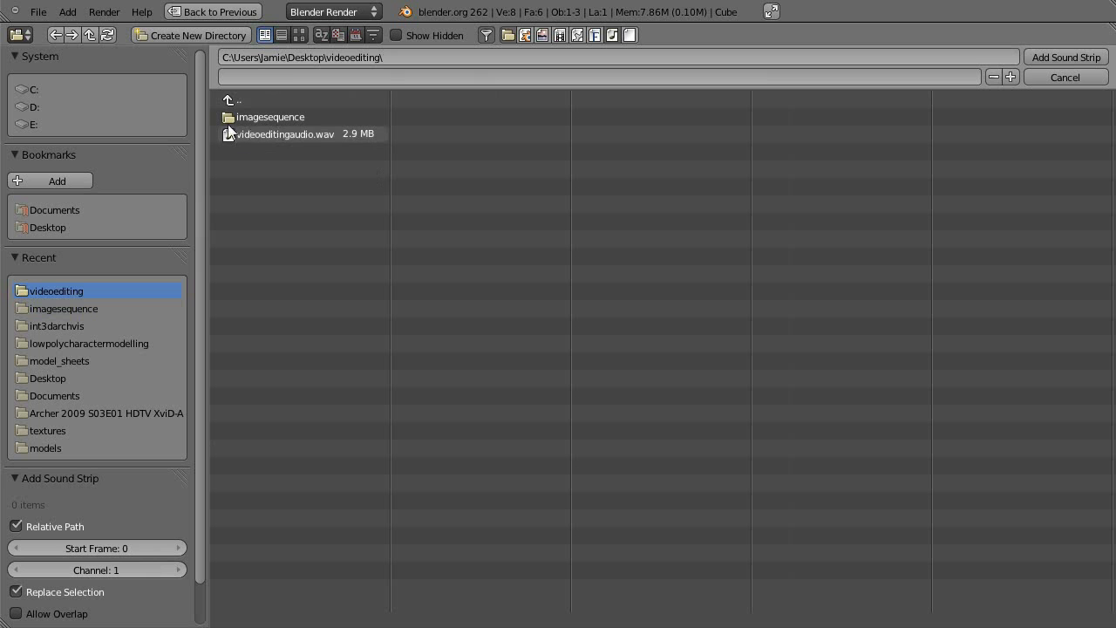
left_click(258, 138)
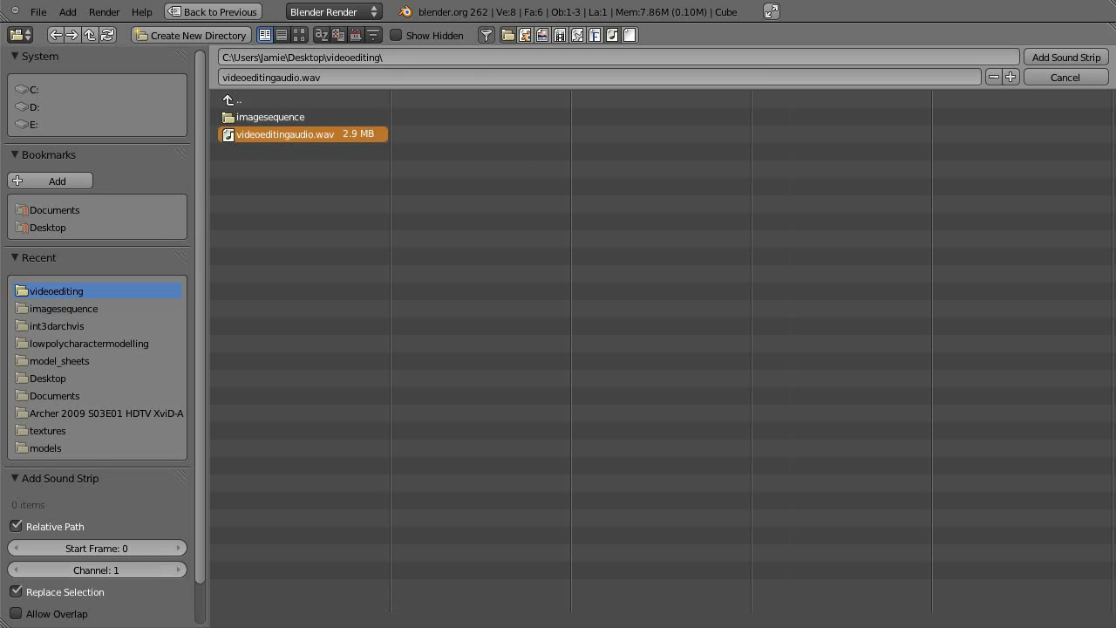
left_click(1061, 60)
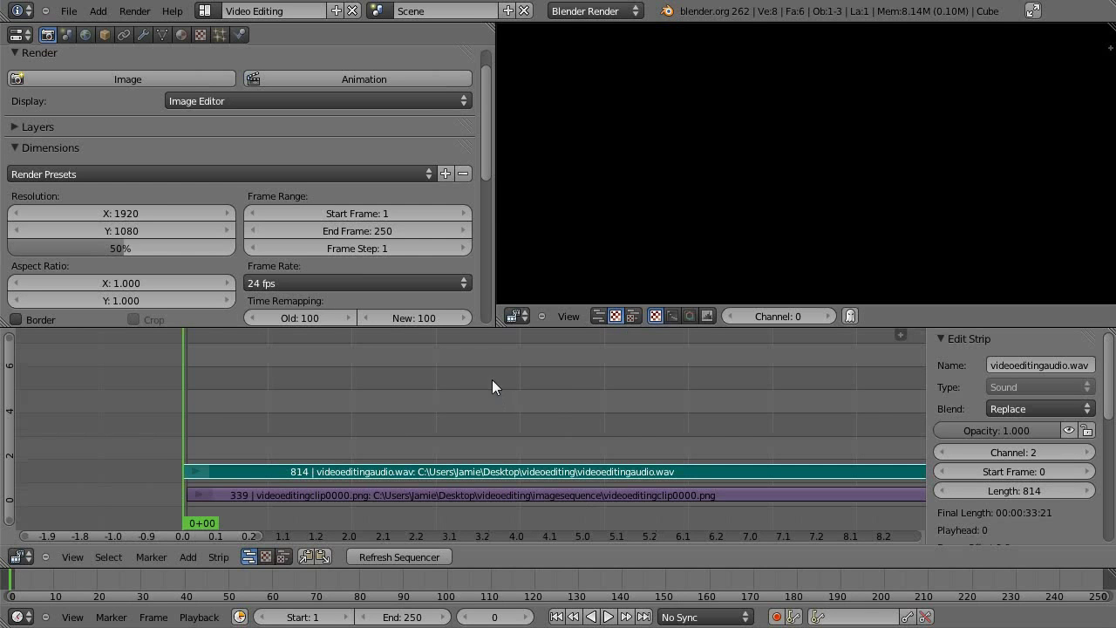
Set the sound strip's start frame to 1 and fit both strips in view
scroll(492, 380, "up", 2, "shift")
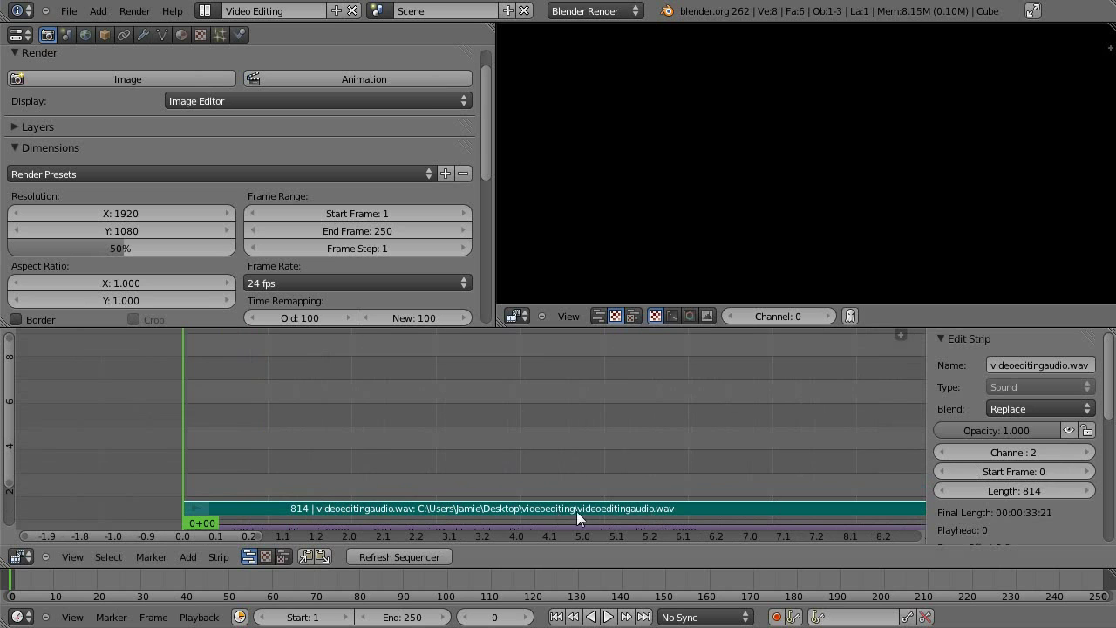
left_click(1088, 470)
scroll(474, 534, "down", 1)
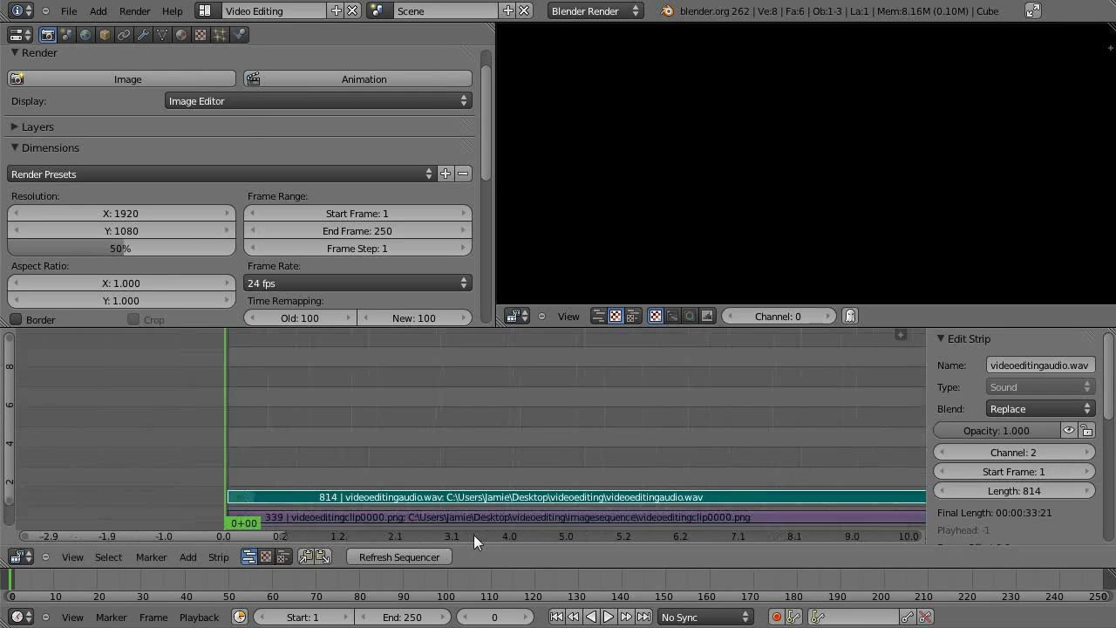
scroll(473, 534, "up", 3)
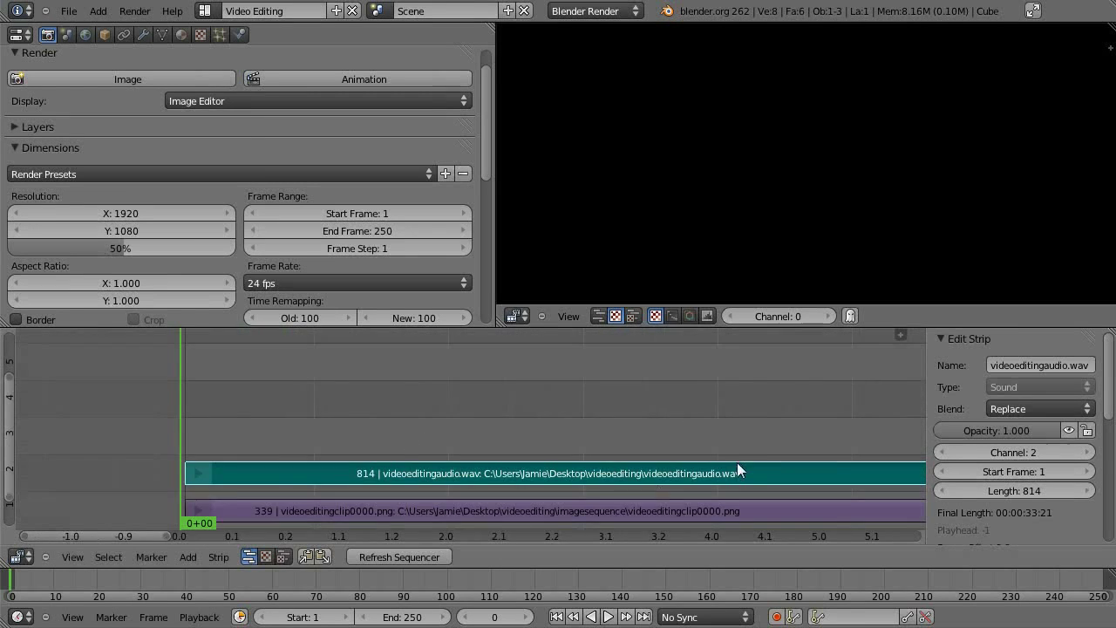
middle_click_drag(737, 470, 571, 473, "ctrl")
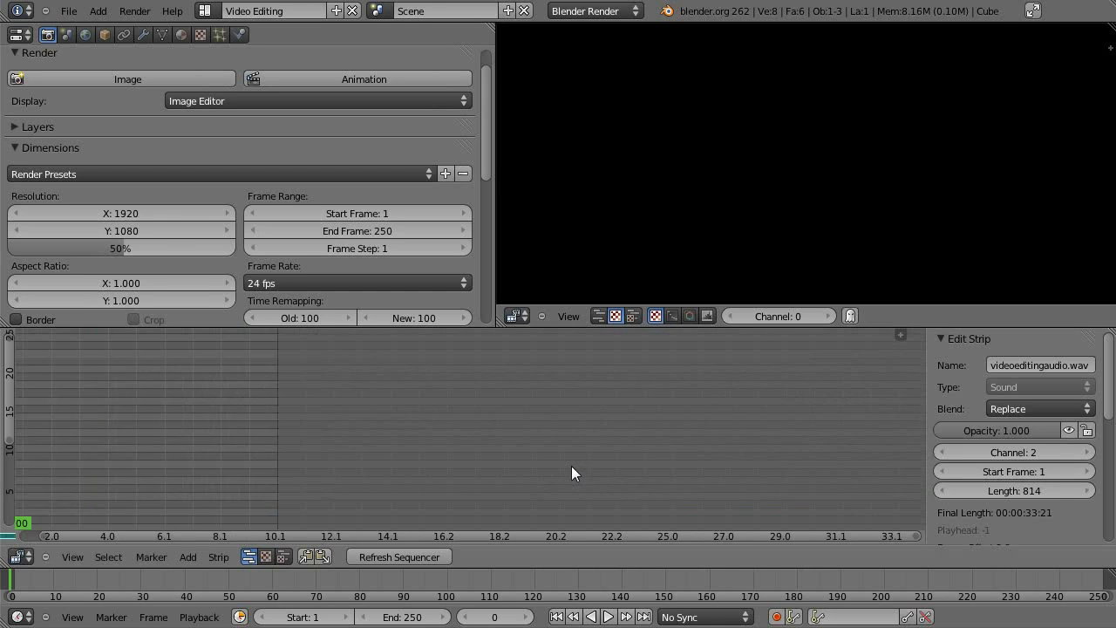
key("Home")
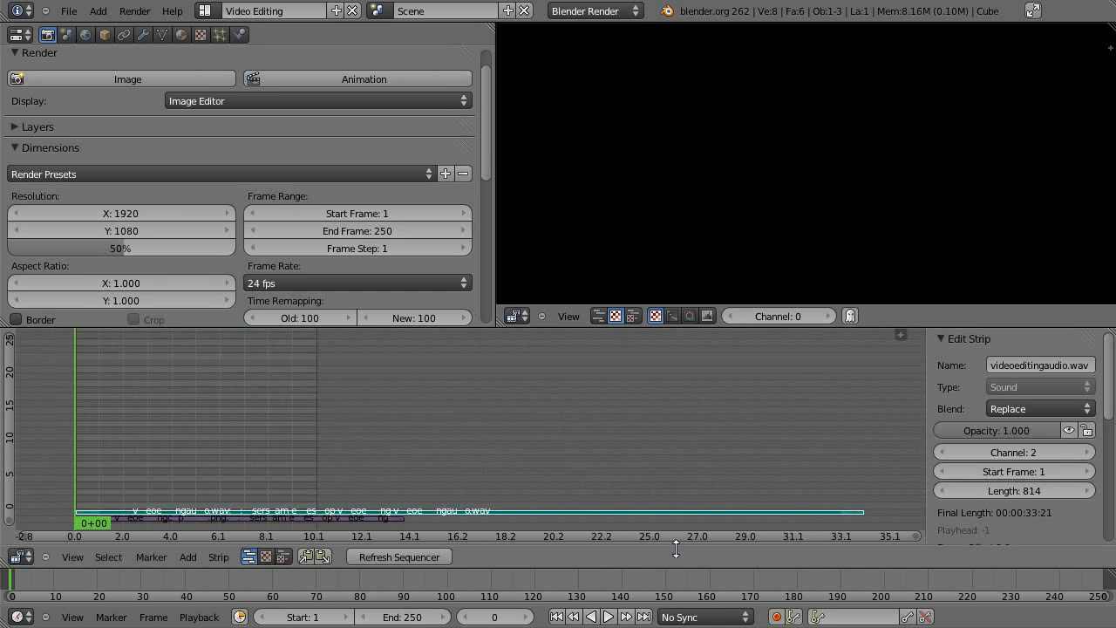
middle_click_drag(430, 517, 668, 475, "ctrl")
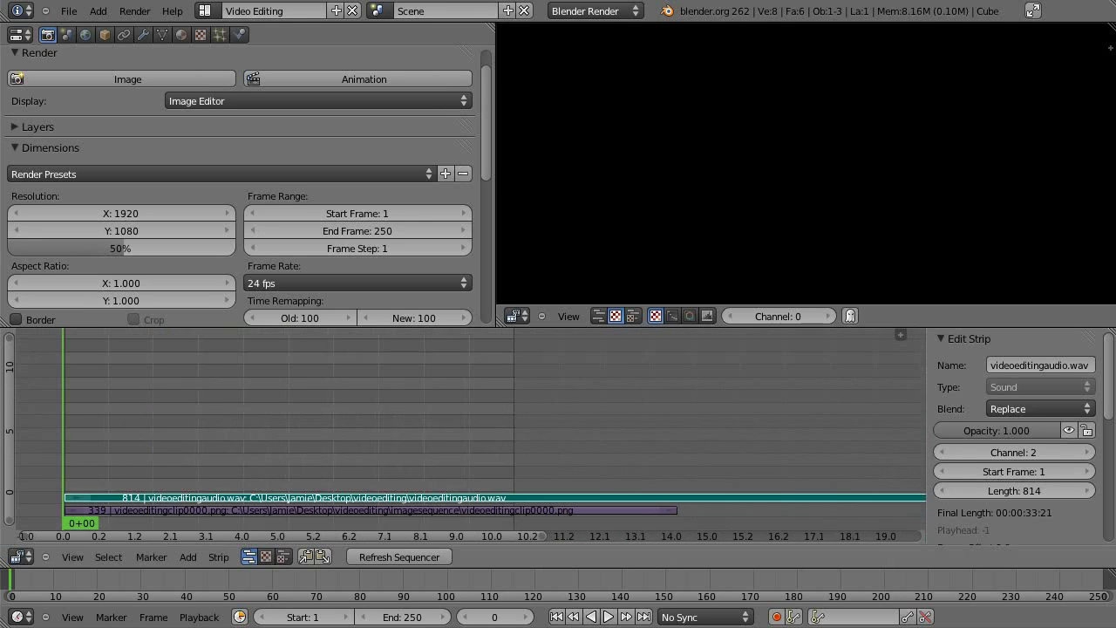
right_click(392, 509)
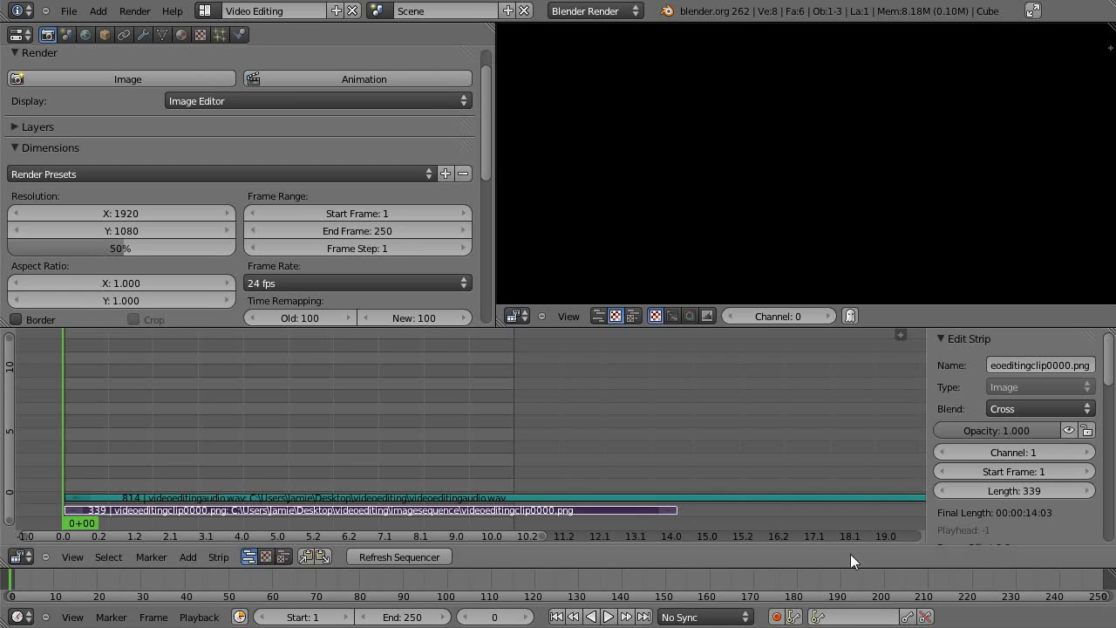
middle_click_drag(702, 511, 667, 521, "ctrl")
left_click_drag(484, 143, 425, 164)
Set the render frame rate to a custom 10 fps
left_click(314, 181)
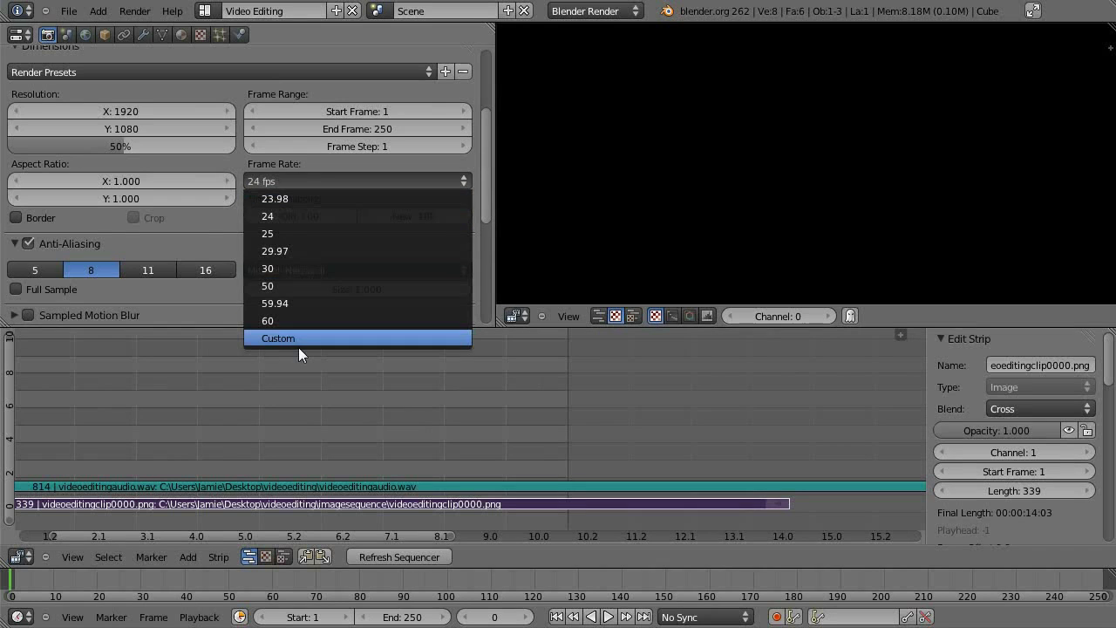
left_click(306, 337)
left_click(342, 199)
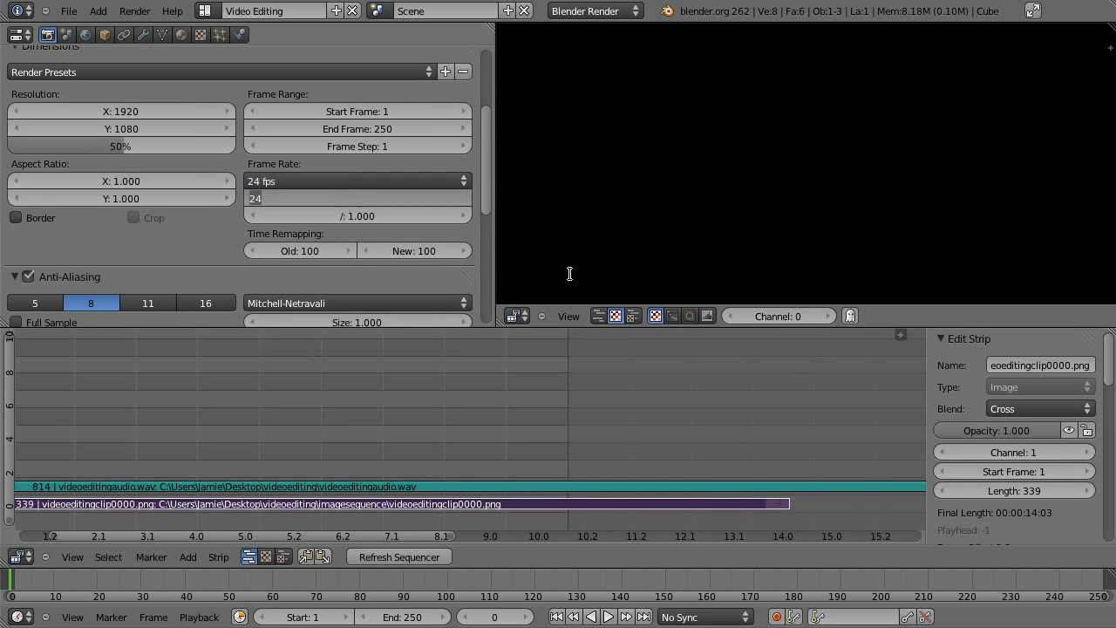
type("10")
key("Return")
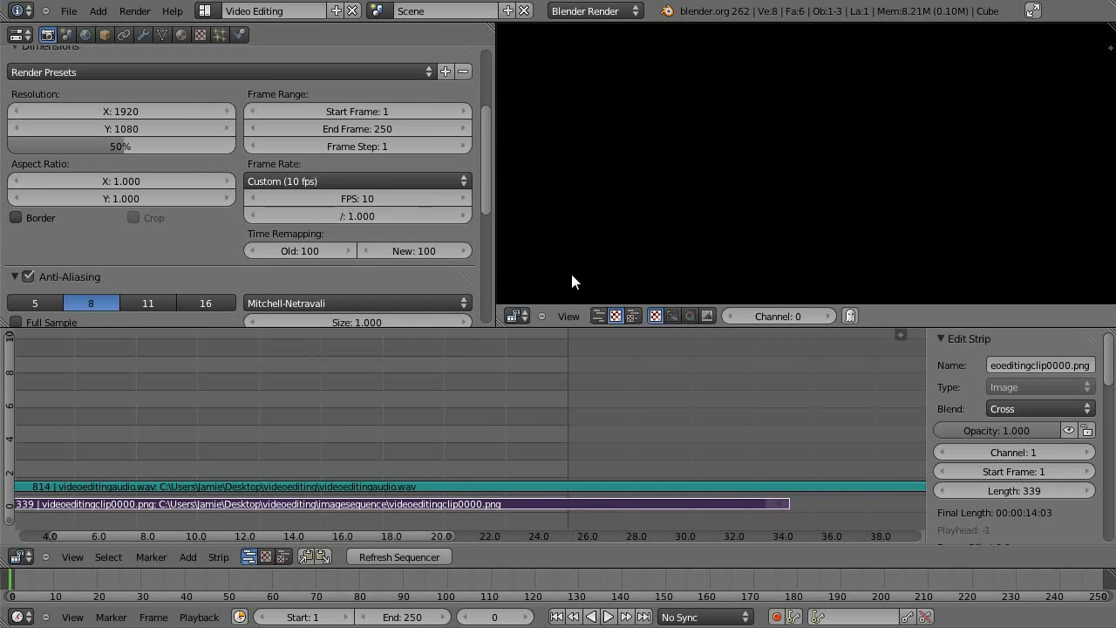
Reframe the sequencer to show both stretched strips from frame 0
mouse_move(357, 533)
left_mouse_down()
mouse_move(489, 519)
mouse_move(371, 537)
mouse_move(292, 513)
mouse_move(323, 488)
left_mouse_up()
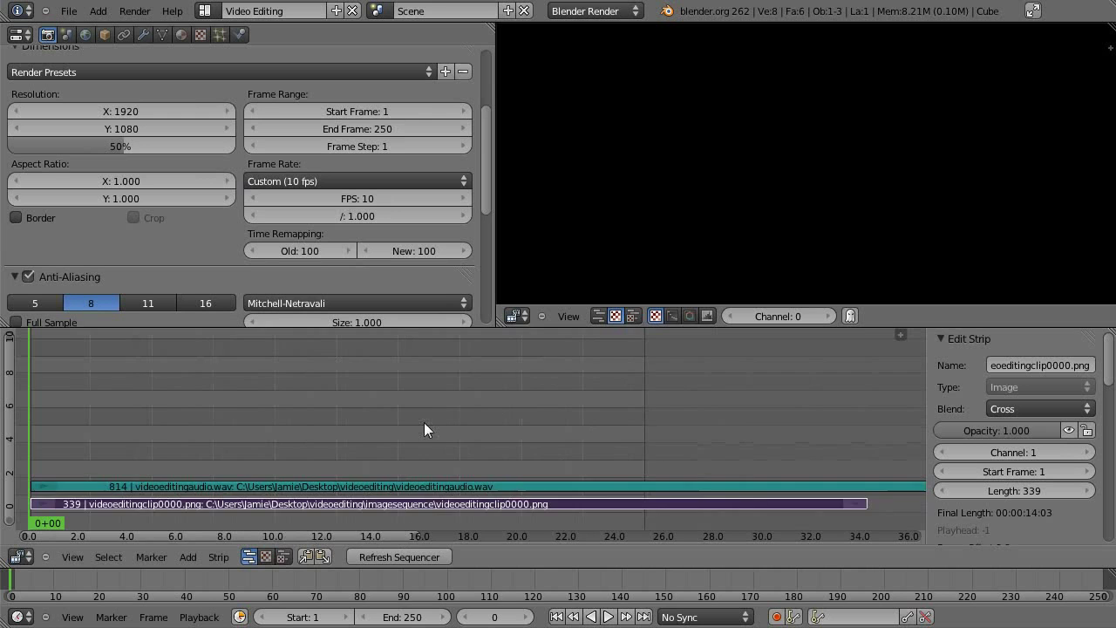
scroll(418, 436, "down", 3)
mouse_move(550, 472)
middle_mouse_down()
mouse_move(456, 419)
mouse_move(467, 459)
middle_mouse_up()
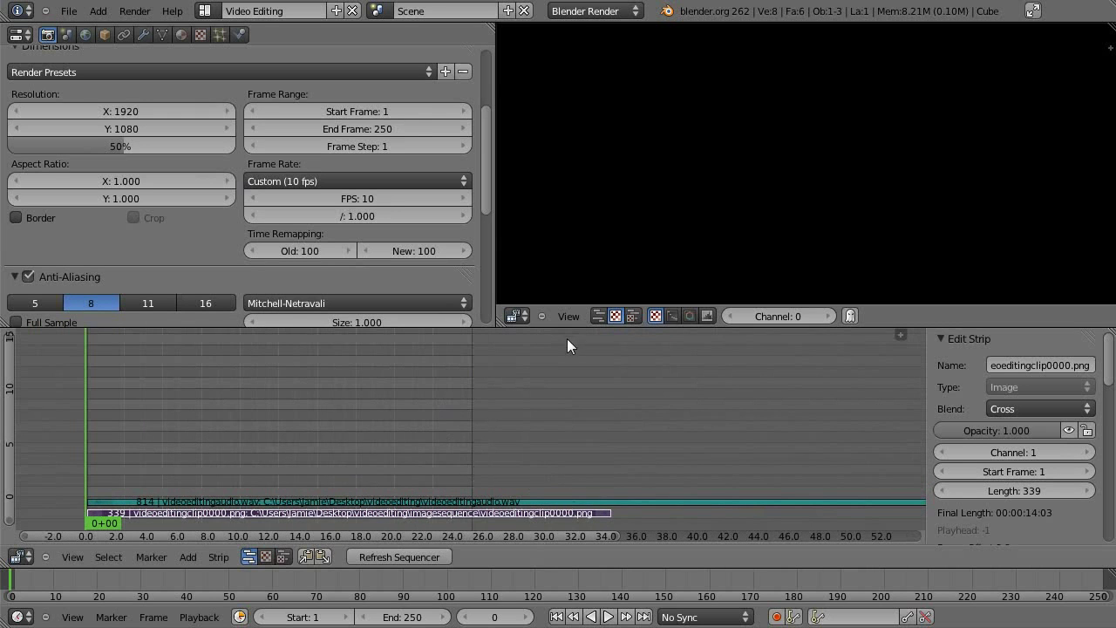
scroll(510, 493, "up", 2)
middle_click_drag(508, 488, 579, 368)
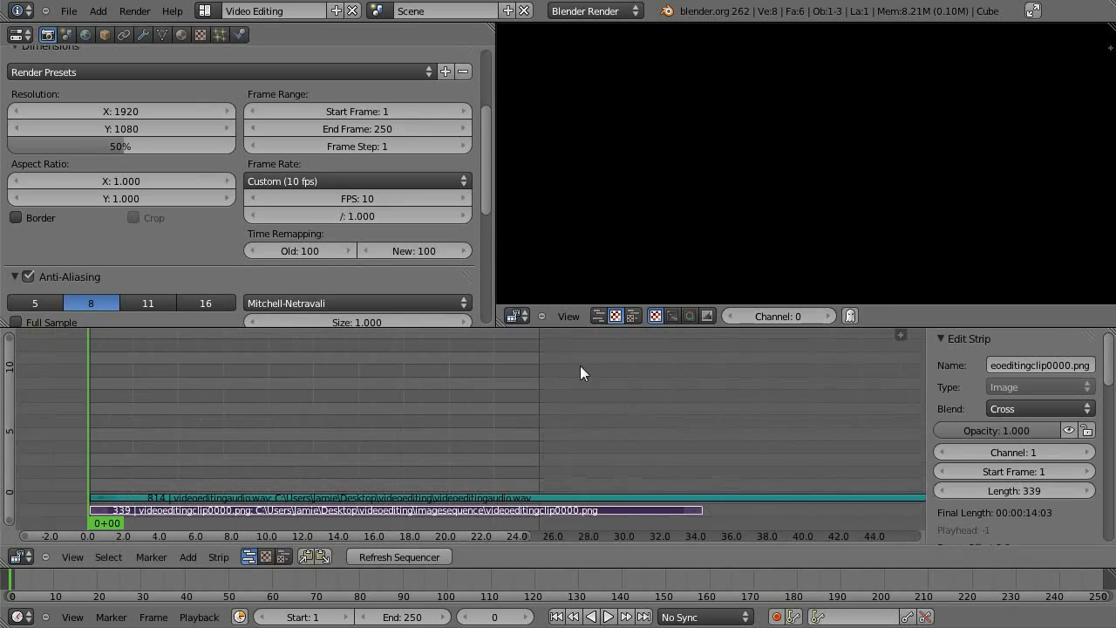
middle_click_drag(614, 479, 496, 486, "ctrl")
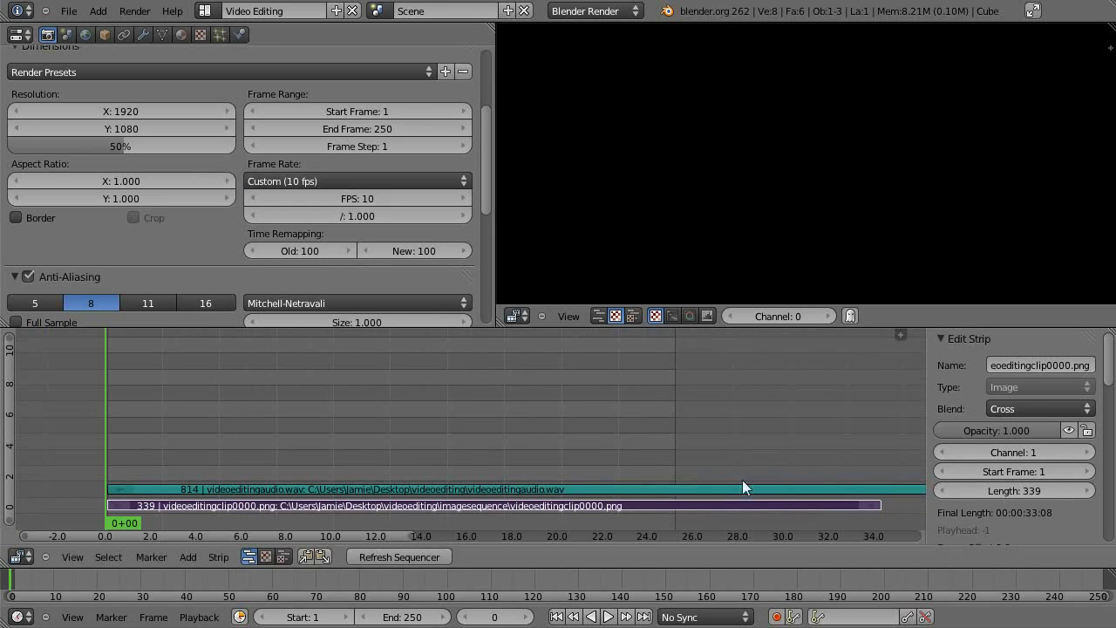
Select the videoeditingaudio.wav strip and display its sound waveform
right_click(715, 487)
scroll(1016, 436, "down", 3)
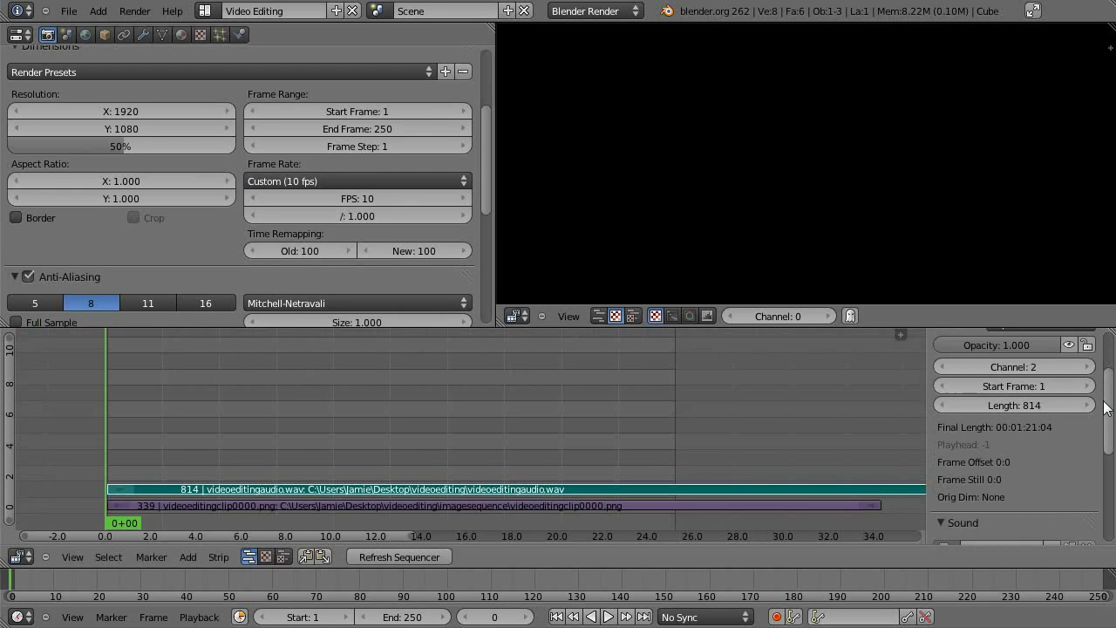
scroll(1015, 436, "up", 2)
scroll(1016, 435, "down", 8)
scroll(955, 465, "up", 5)
scroll(955, 466, "down", 5)
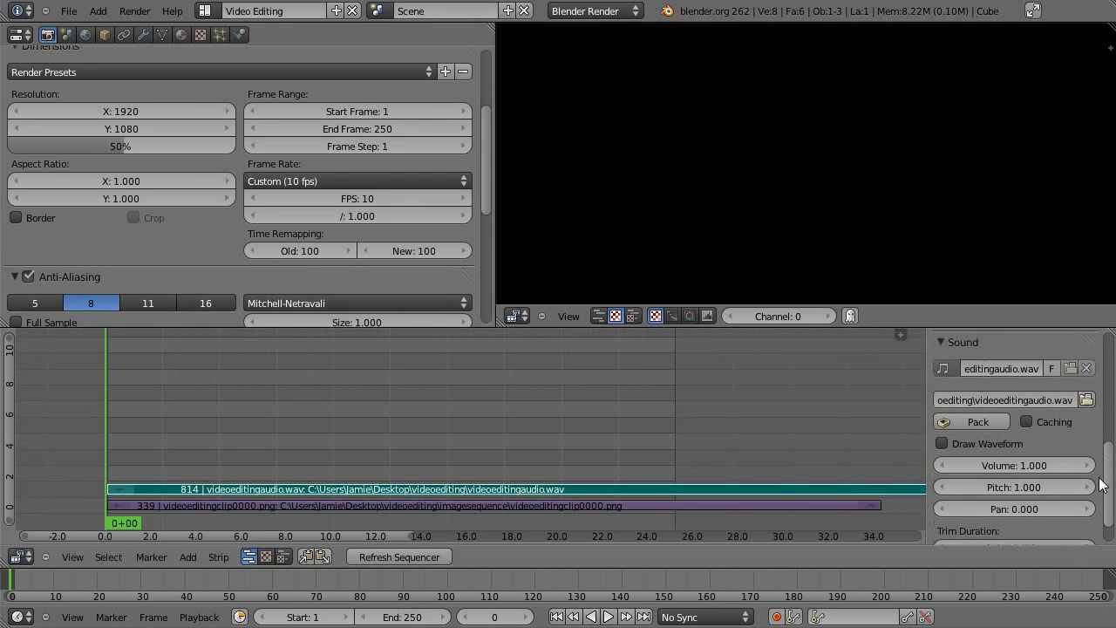
scroll(956, 465, "up", 2)
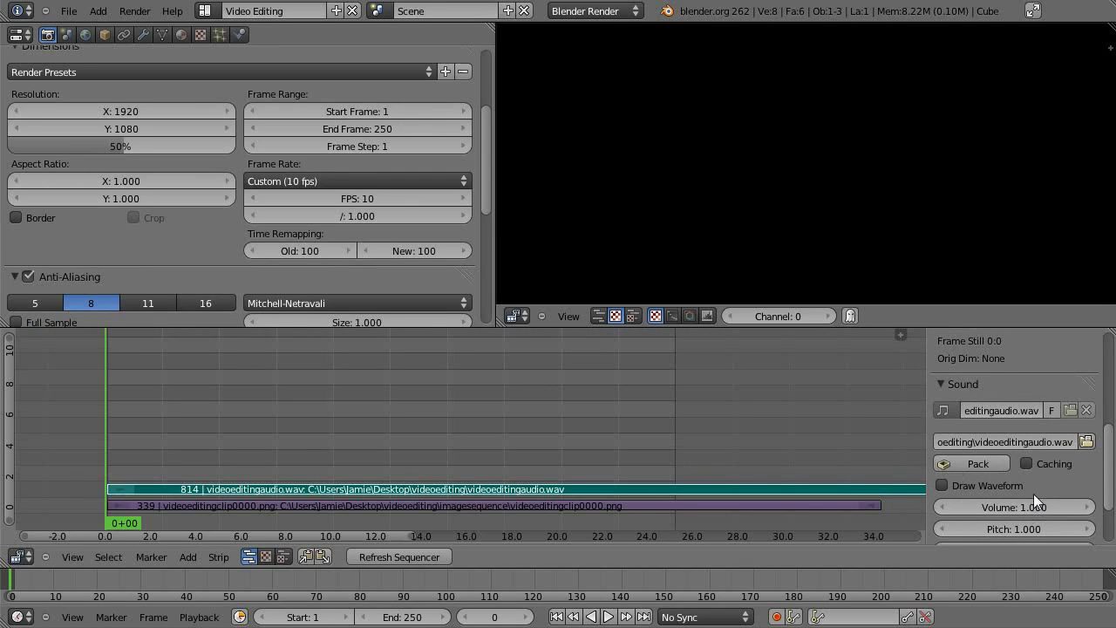
left_click(984, 486)
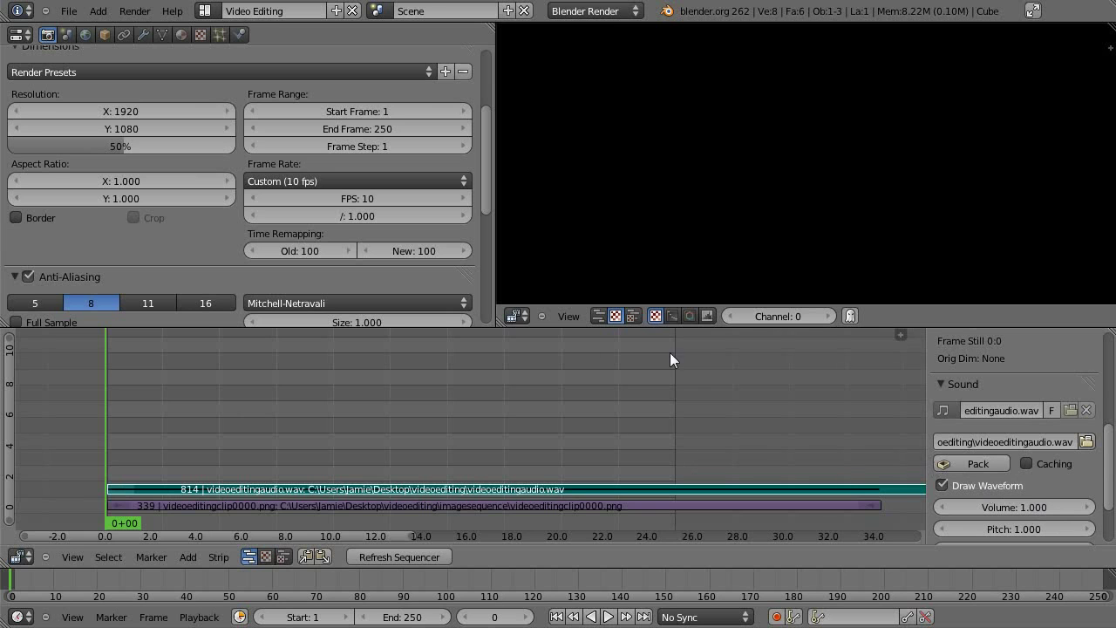
Zoom in on the image strip's end near 34 seconds, below the longer audio strip
mouse_move(668, 356)
middle_mouse_down("ctrl")
mouse_move(628, 386)
mouse_move(514, 373)
middle_mouse_up("ctrl")
middle_click_drag(182, 387, 506, 358)
middle_click_drag(795, 493, 473, 466)
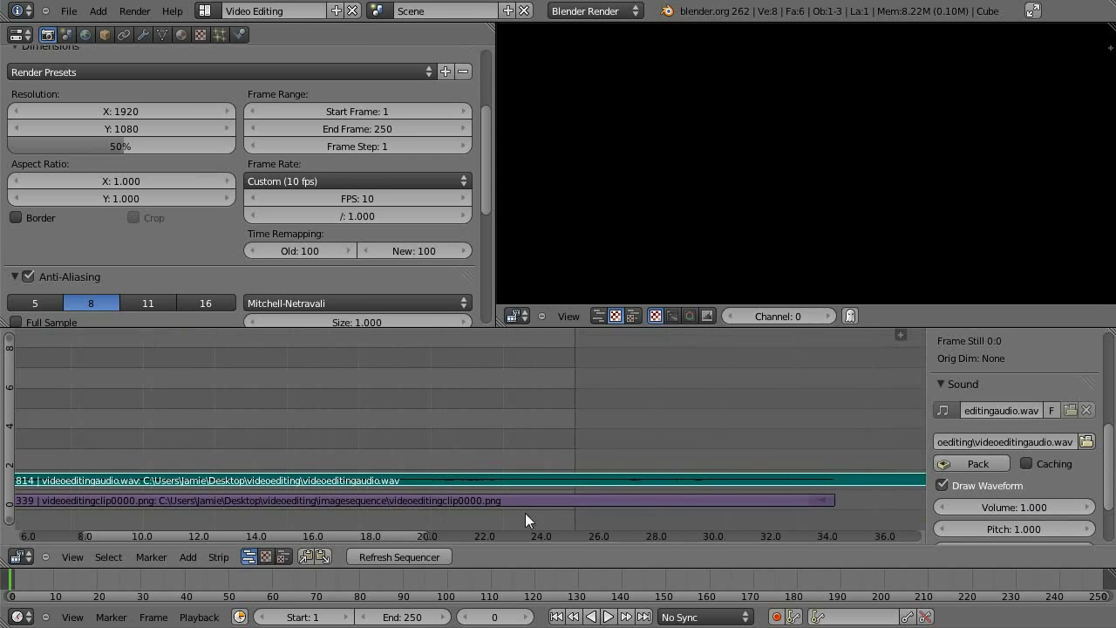
middle_click_drag(680, 503, 491, 480)
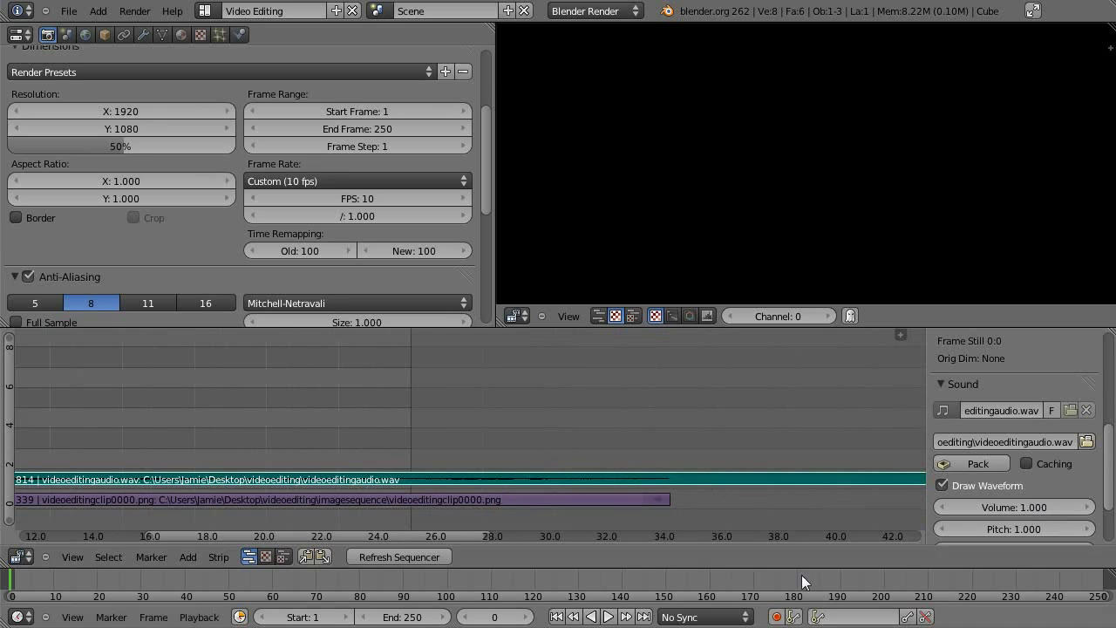
scroll(667, 490, "up", 4)
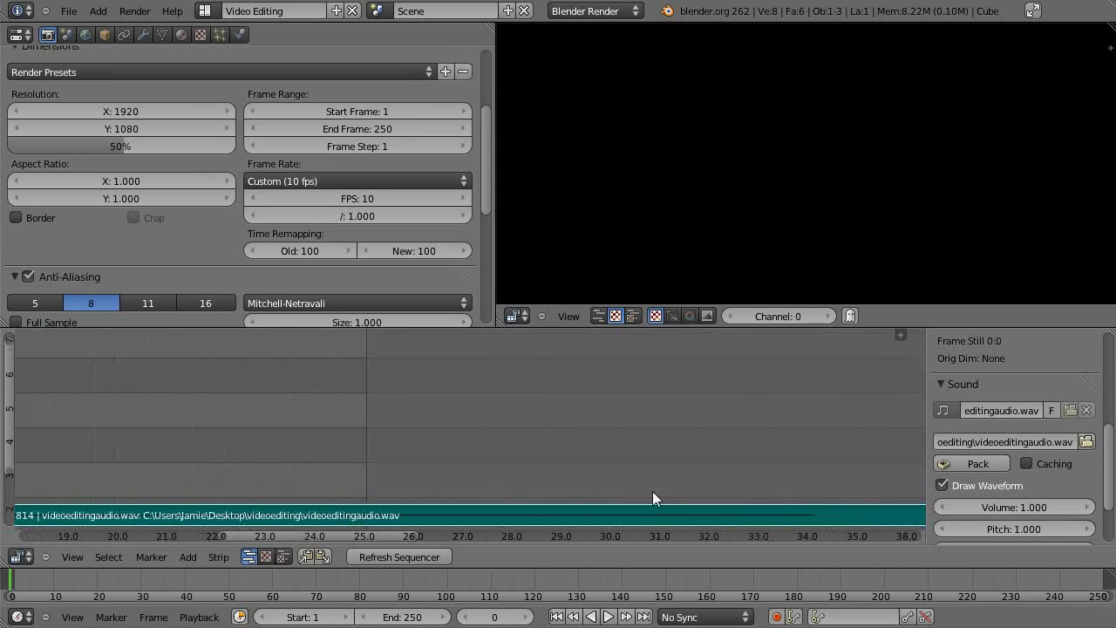
middle_click_drag(652, 498, 641, 459)
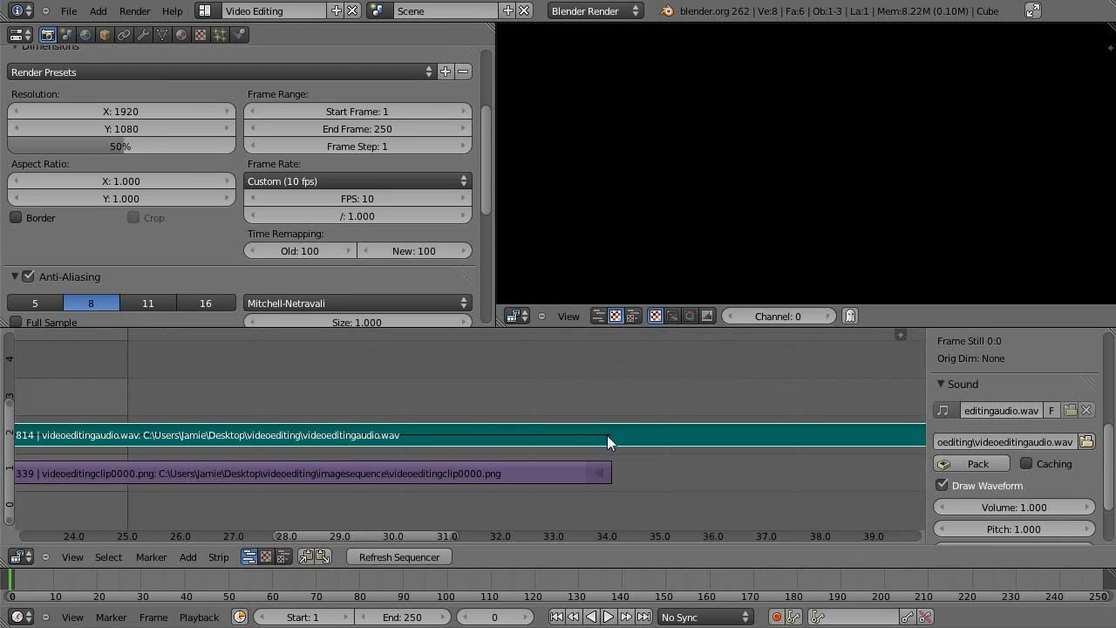
Cut the audio strip at frame 340 and erase the piece after the cut
left_click(612, 490)
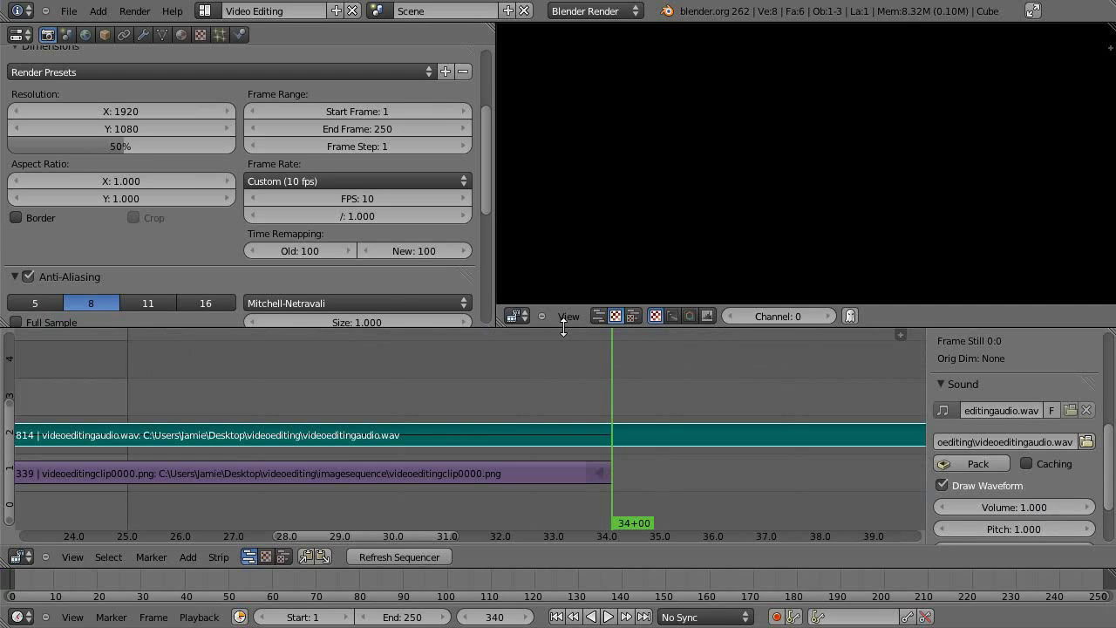
key("k")
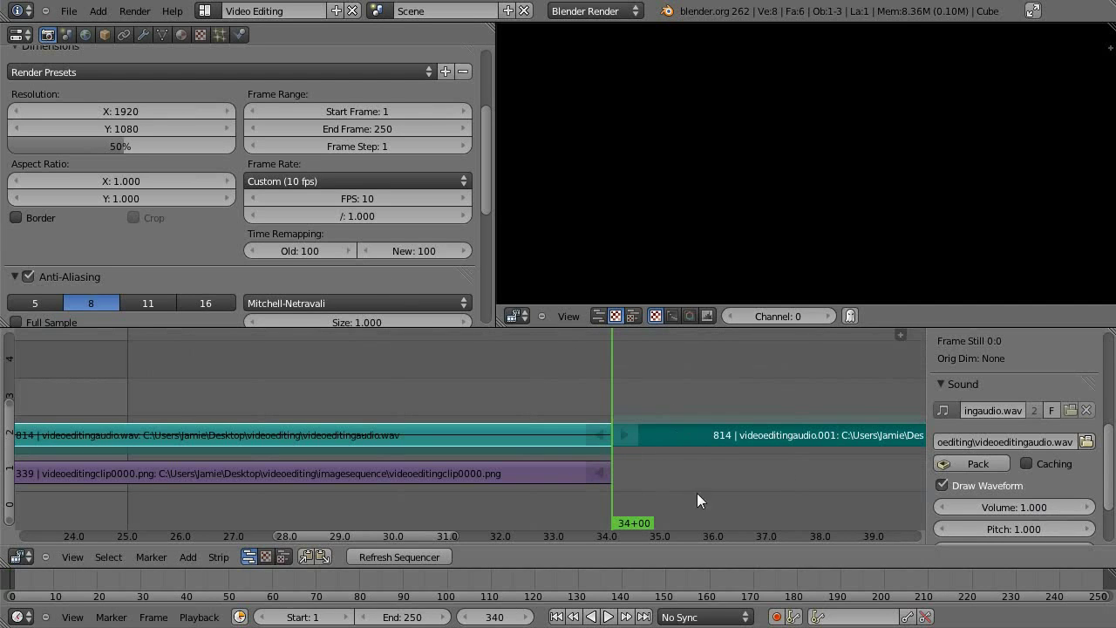
right_click(707, 436)
key("x")
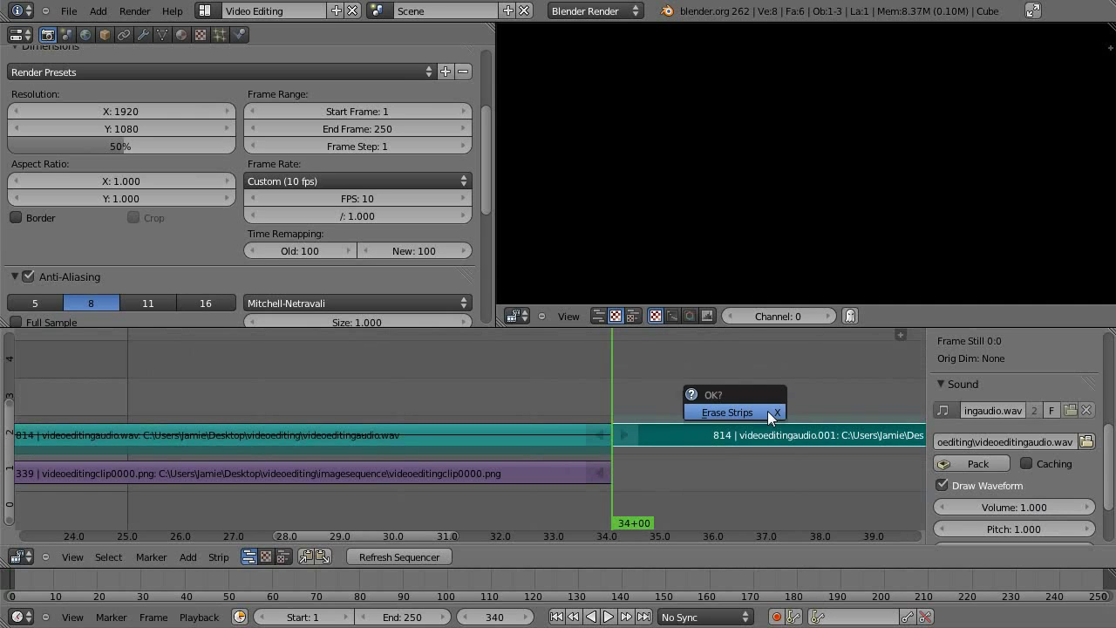
left_click(767, 410)
scroll(640, 460, "down", 2)
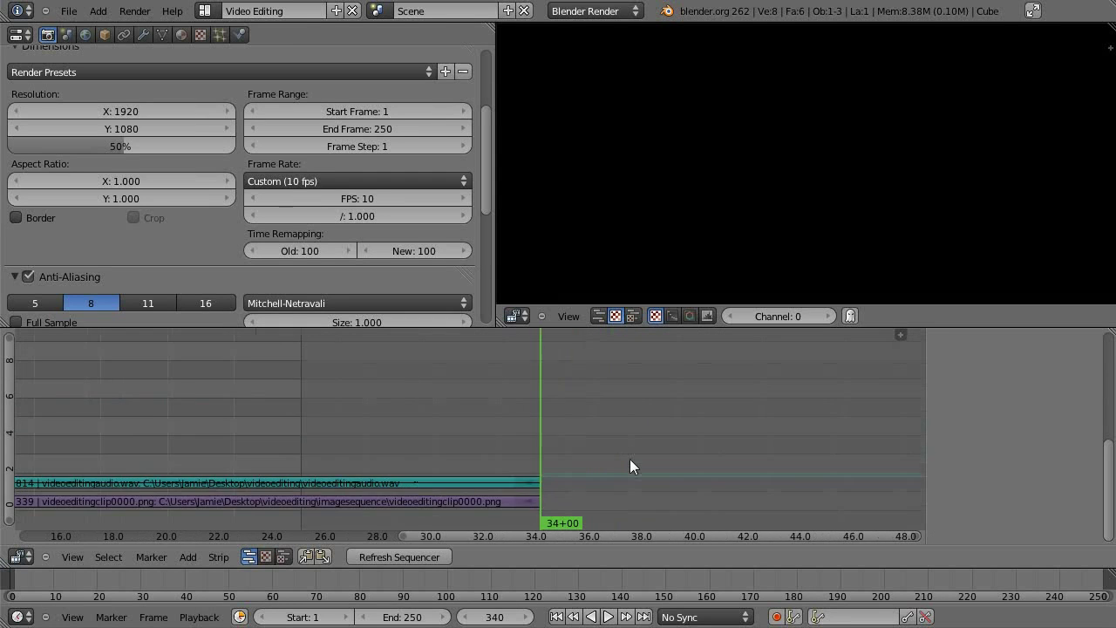
middle_click_drag(630, 466, 713, 389)
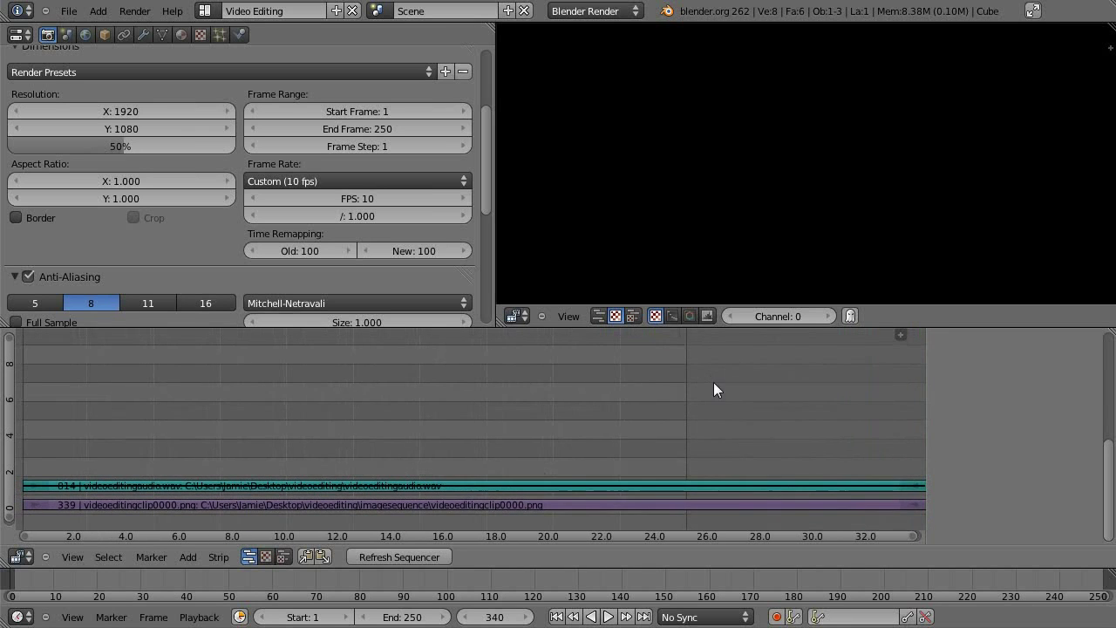
Set the playback sync to AV-sync and adjust the audio and frame-dropping options
left_click(221, 618)
left_click(248, 406)
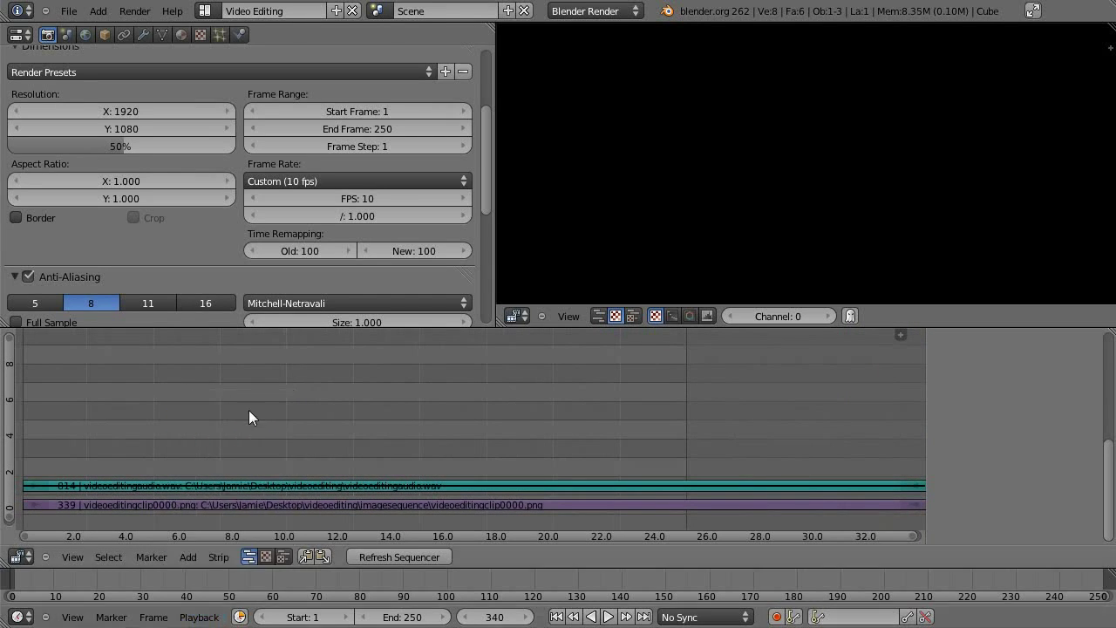
left_click(200, 616)
left_click(209, 436)
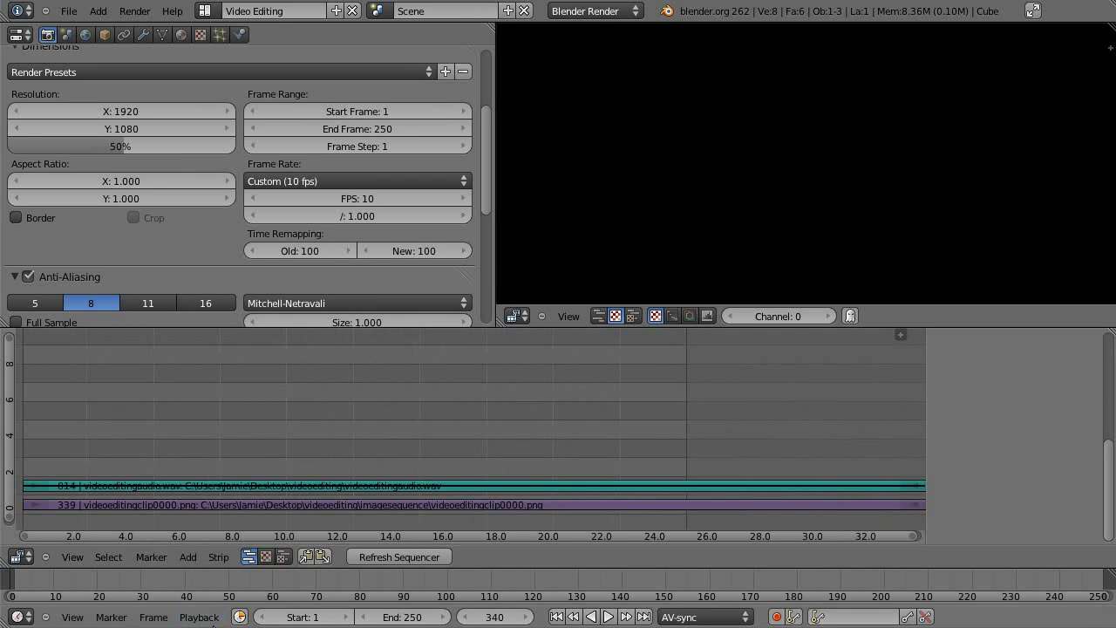
left_click(202, 616)
left_click(238, 460)
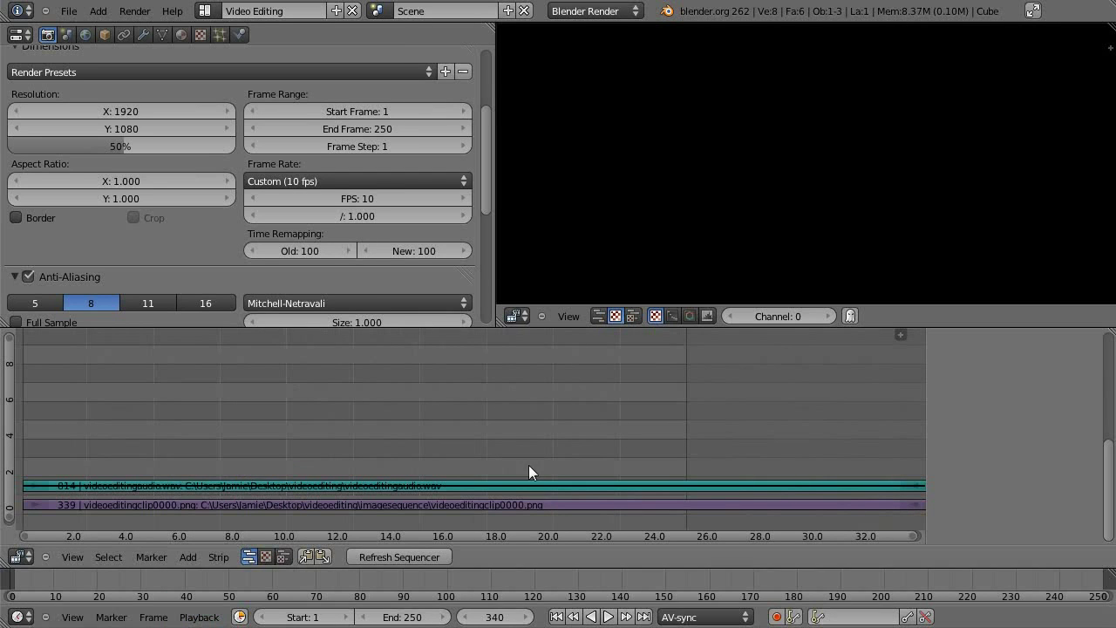
Frame all strips, scrub through the edit around 13 seconds, and play it back
key("Home")
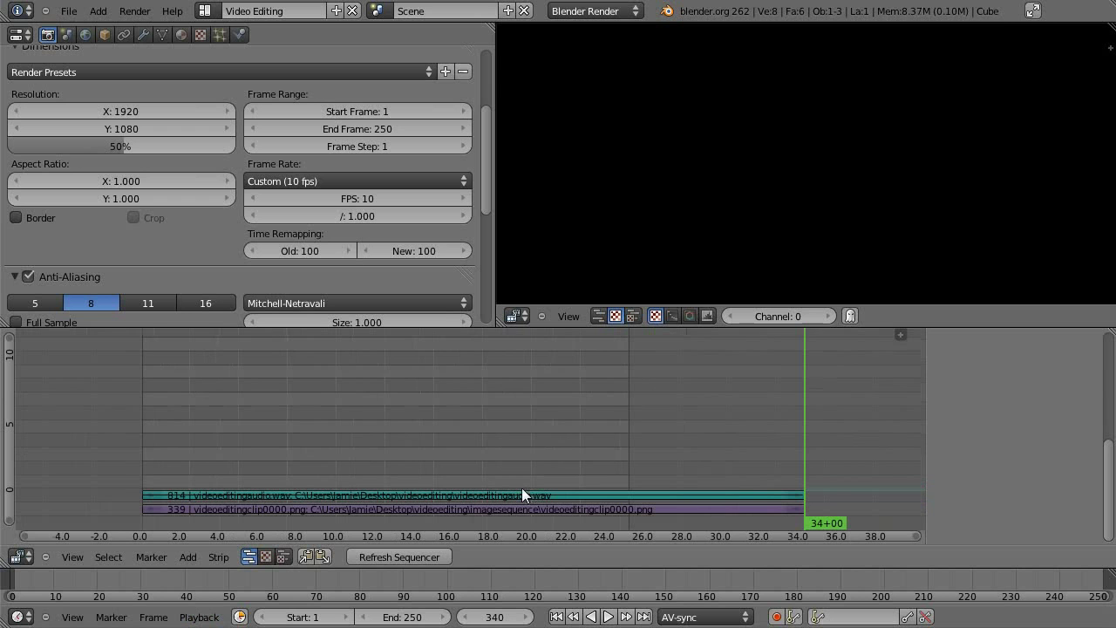
left_click_drag(759, 494, 391, 497)
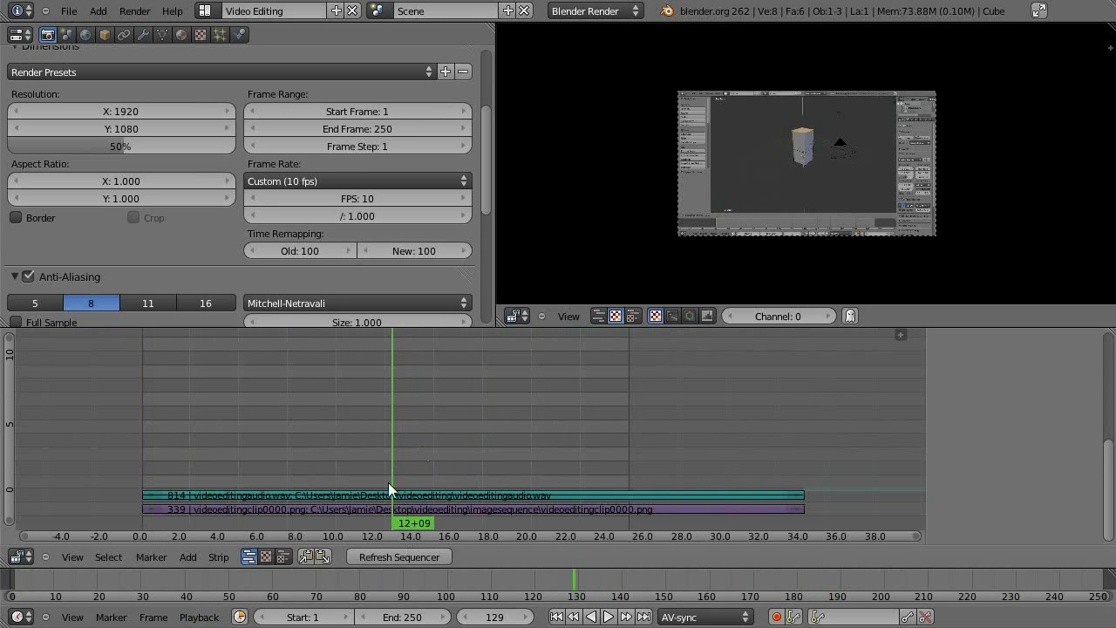
left_click_drag(393, 479, 448, 474)
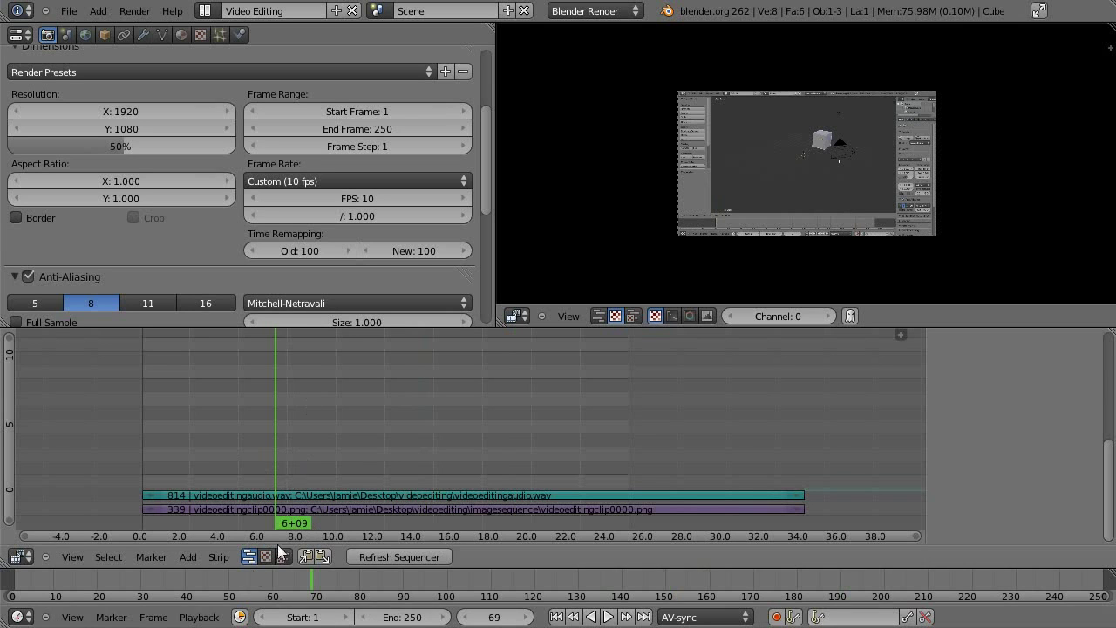
left_click(202, 617)
key("alt+a")
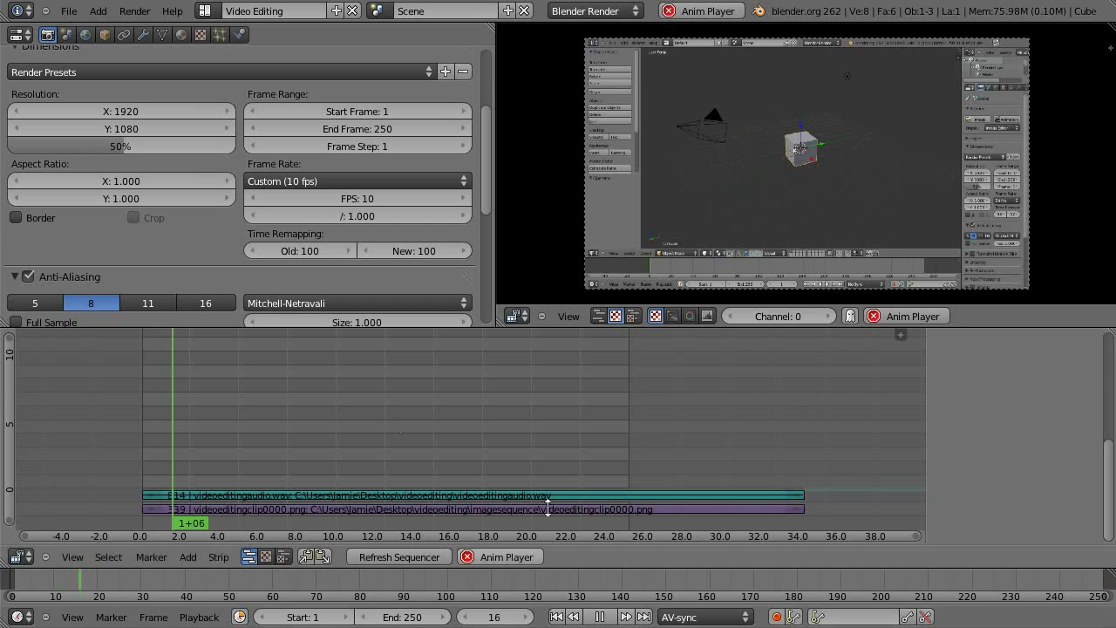
Stop playback and change the scene end frame to 400
left_click(600, 616)
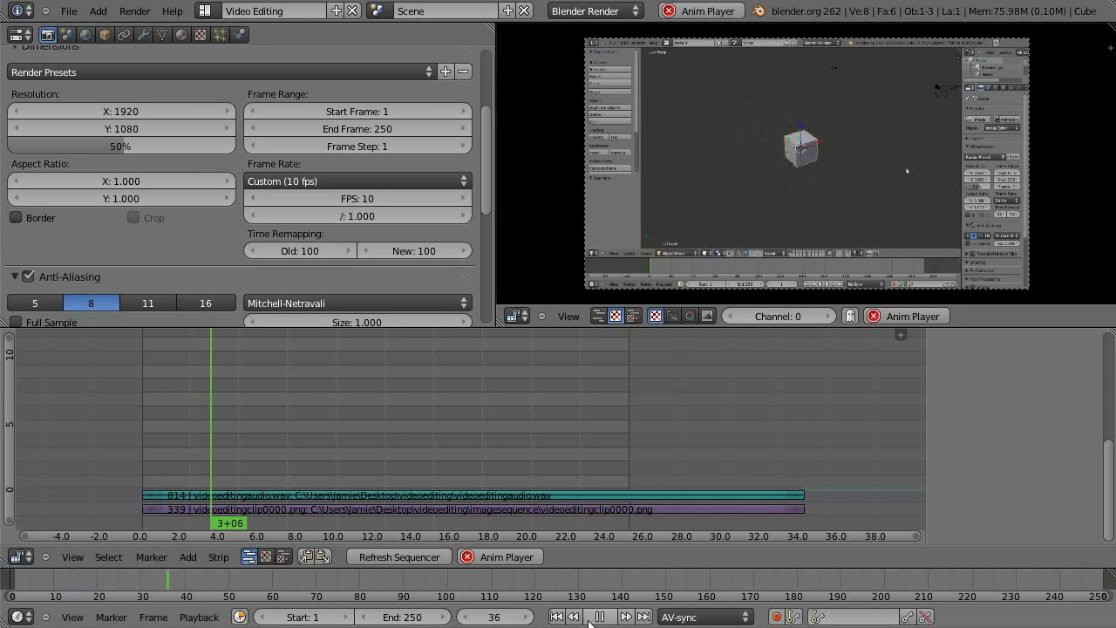
left_click(420, 617)
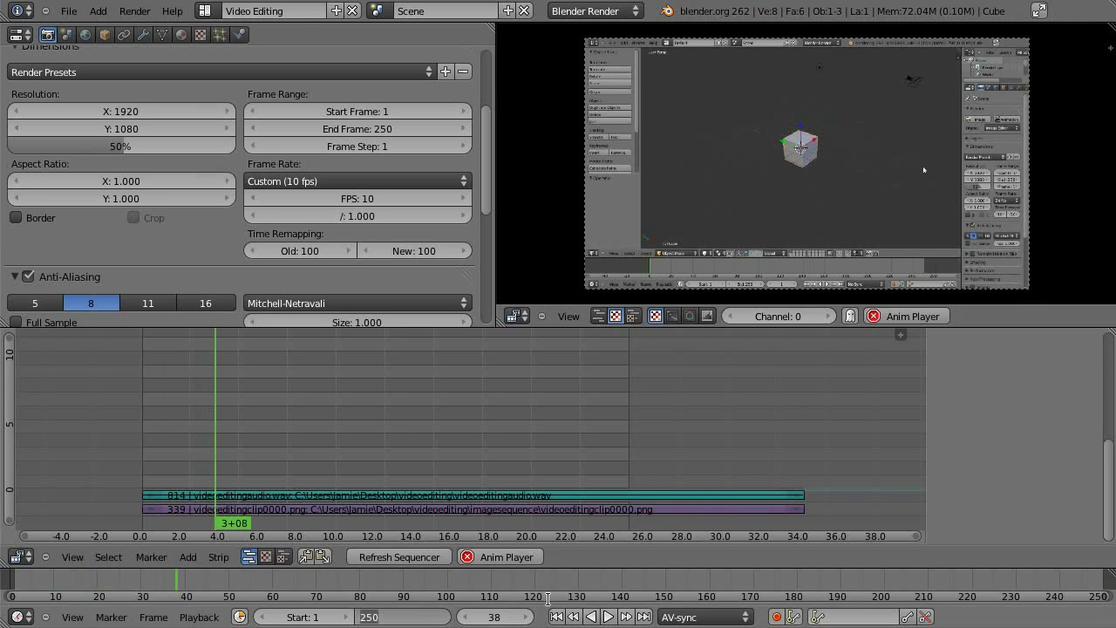
type("350")
key("Return")
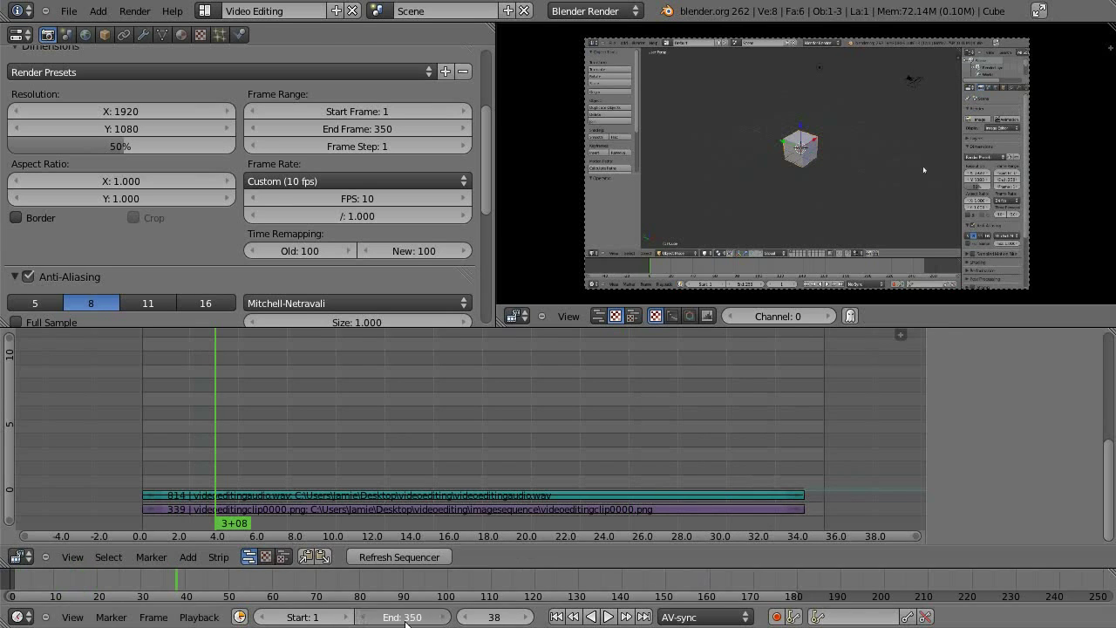
key("Return")
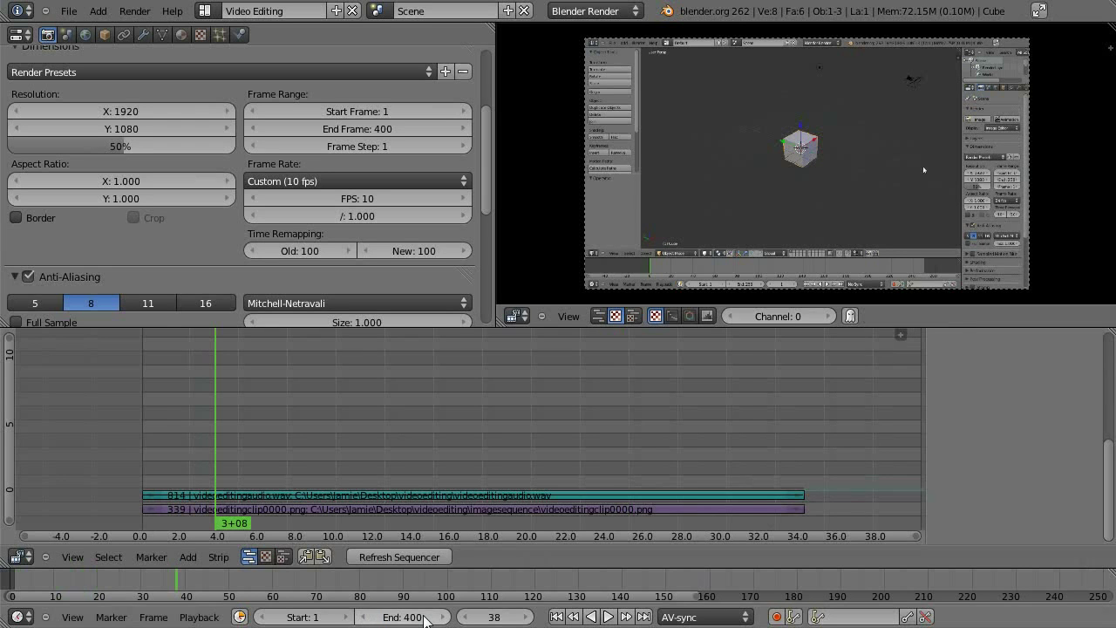
scroll(480, 523, "down", 1)
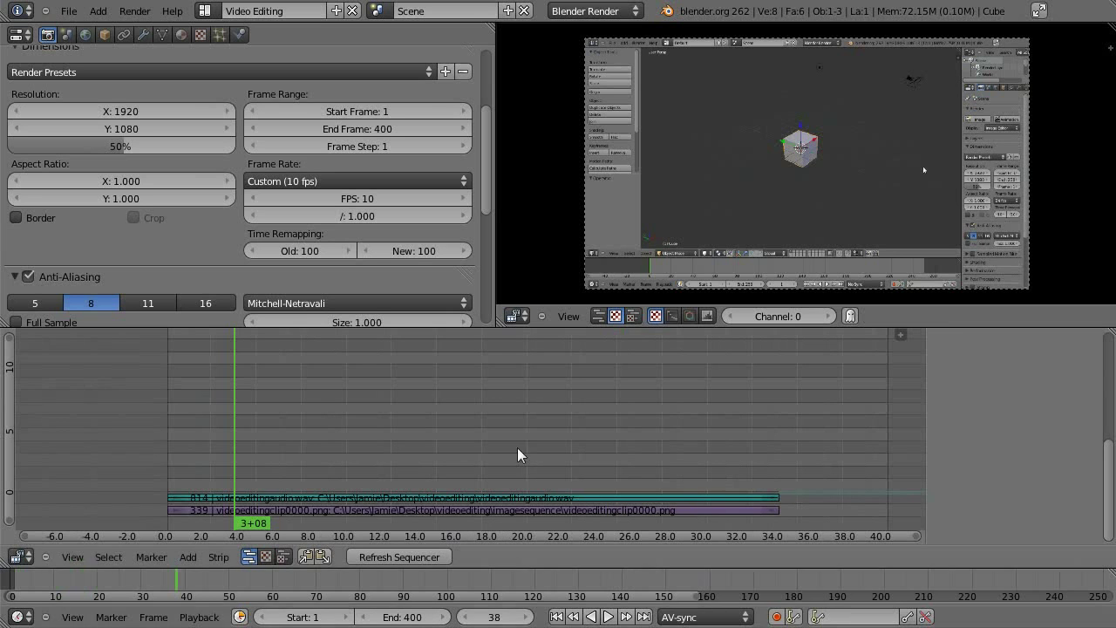
Select the image and audio strips, zoom in on them, and scrub to frame 95
right_click(340, 511)
right_click(361, 496)
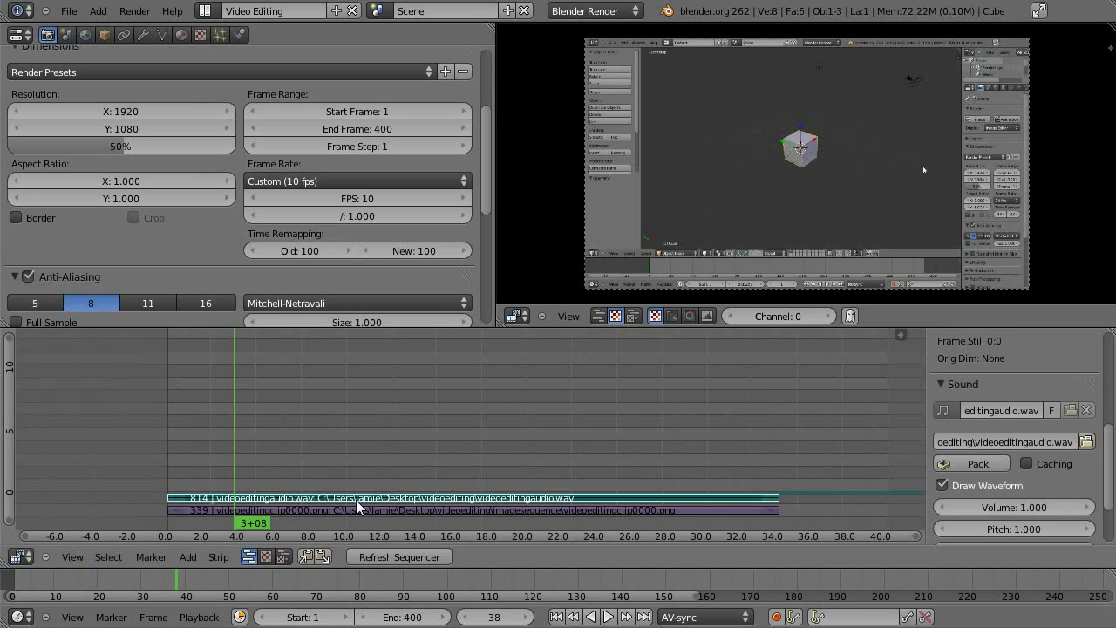
right_click(356, 512)
right_click(366, 497)
scroll(438, 464, "up", 1)
scroll(418, 431, "up", 1)
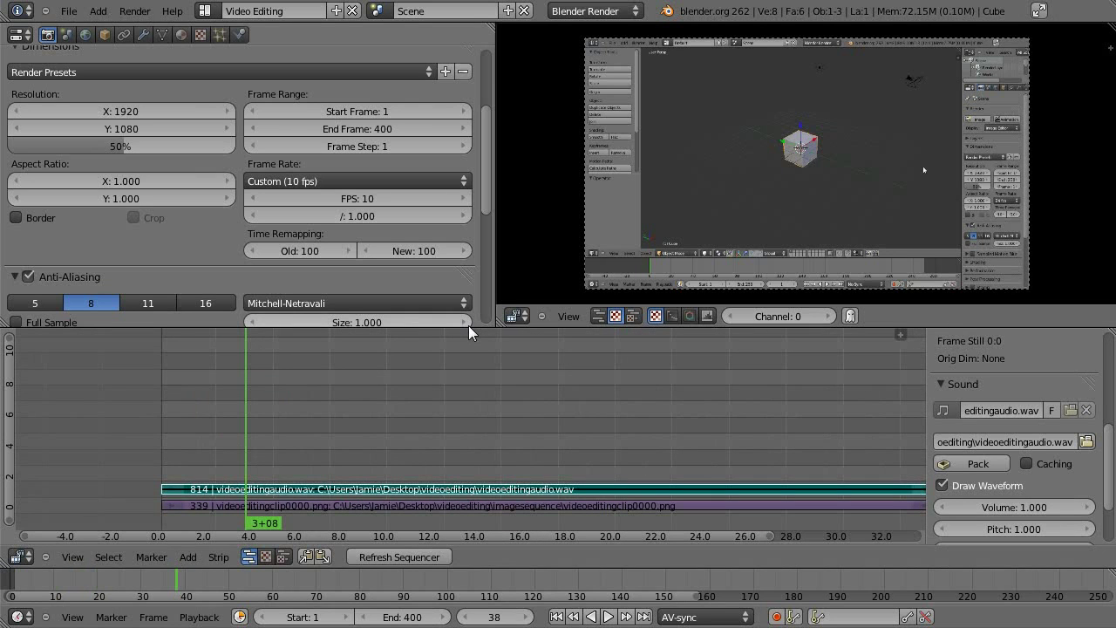
middle_click_drag(386, 461, 228, 458, "ctrl")
key("Right")
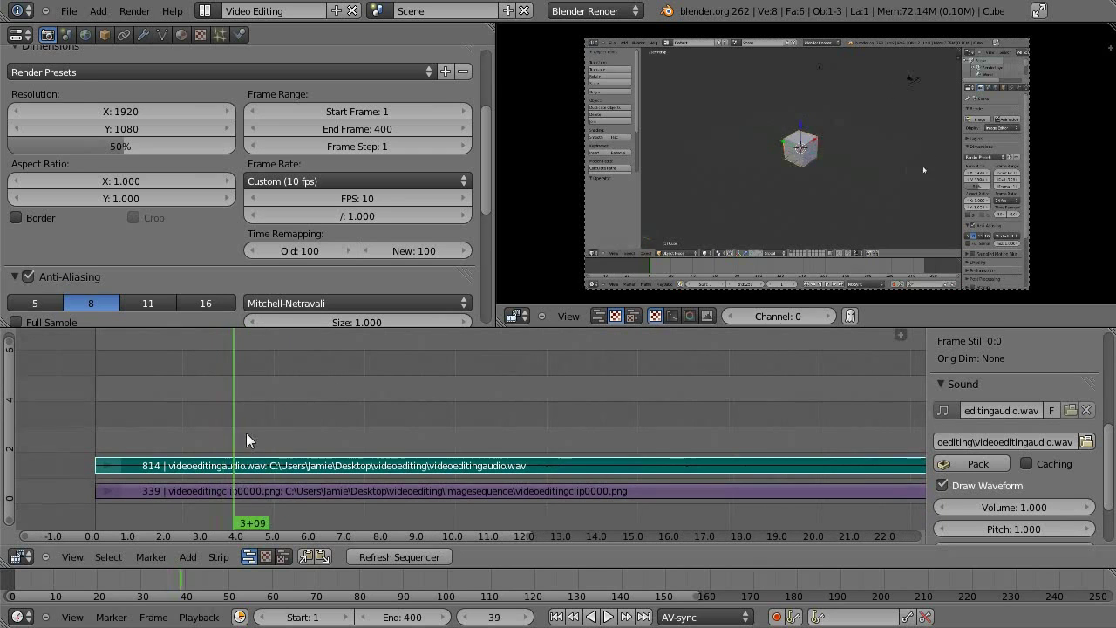
left_click_drag(246, 432, 438, 541)
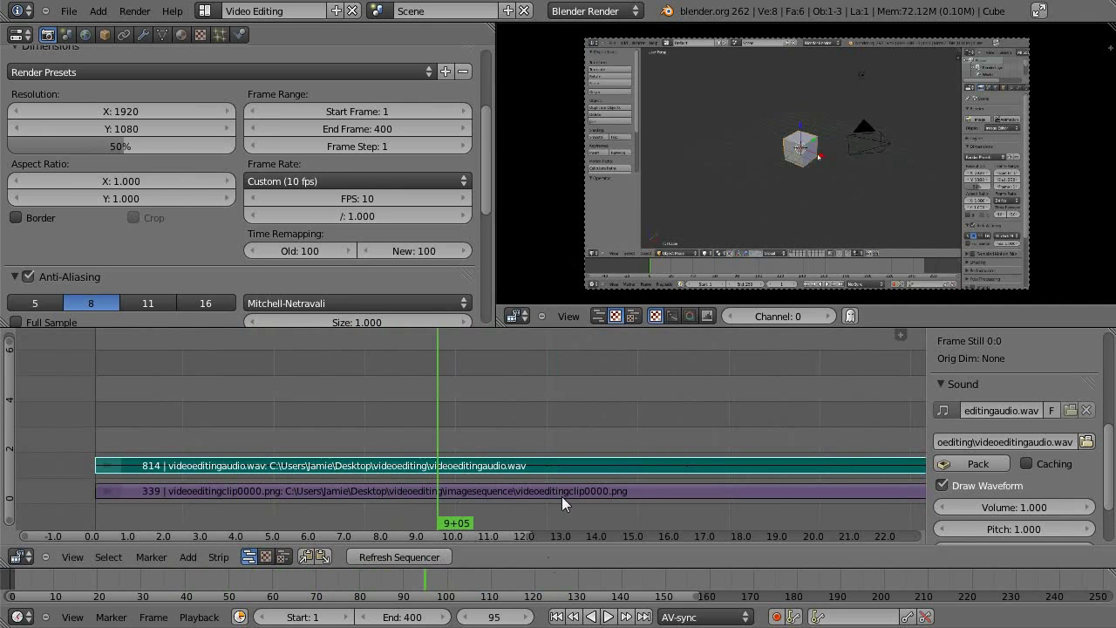
Cut both strips at frame 95 and move their right pieces 9 frames later to frame 104
right_click(462, 491)
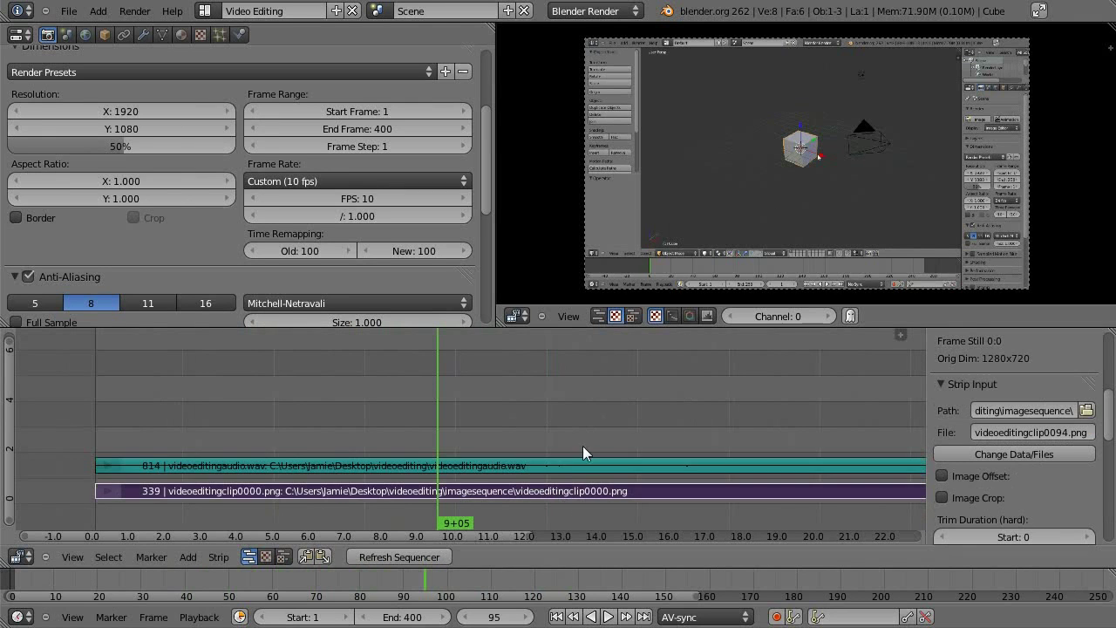
right_click(497, 466)
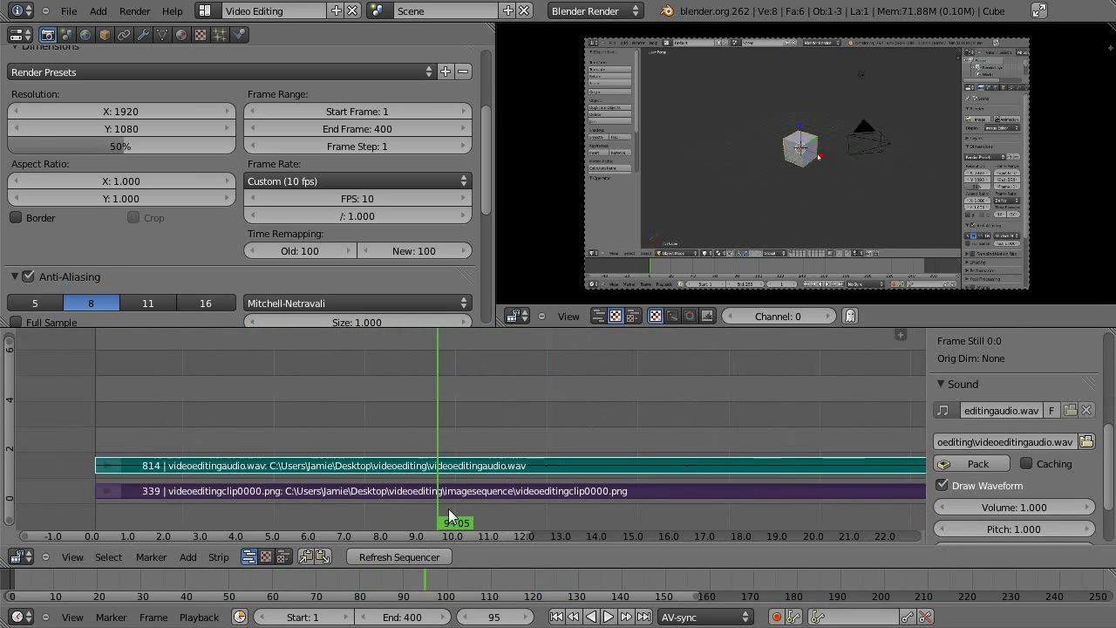
key("k")
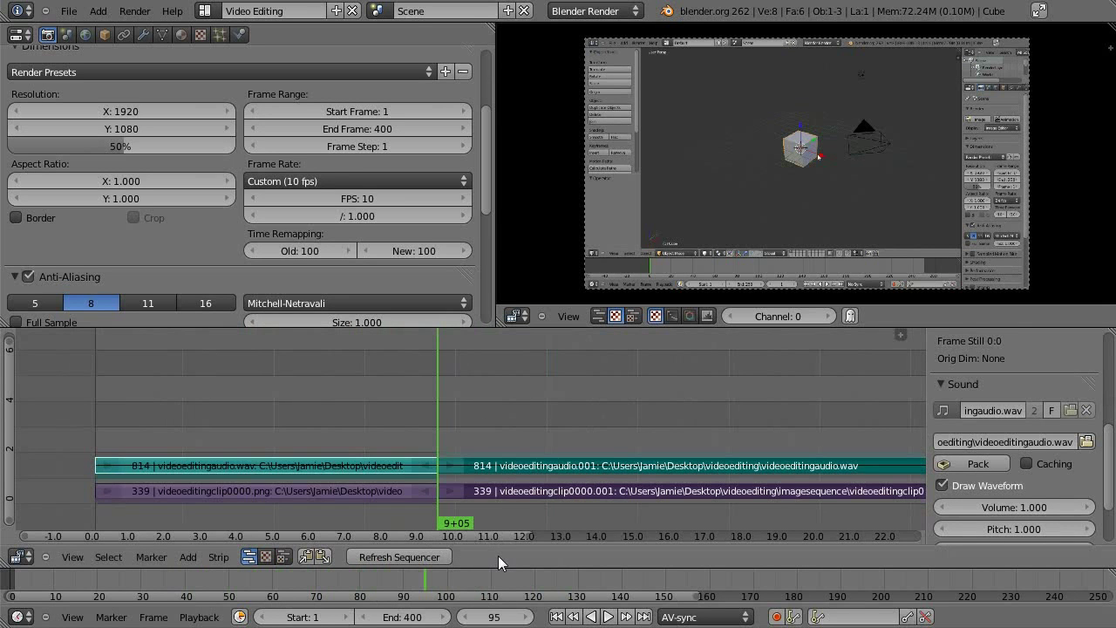
scroll(483, 496, "up", 3)
middle_click_drag(428, 414, 438, 387)
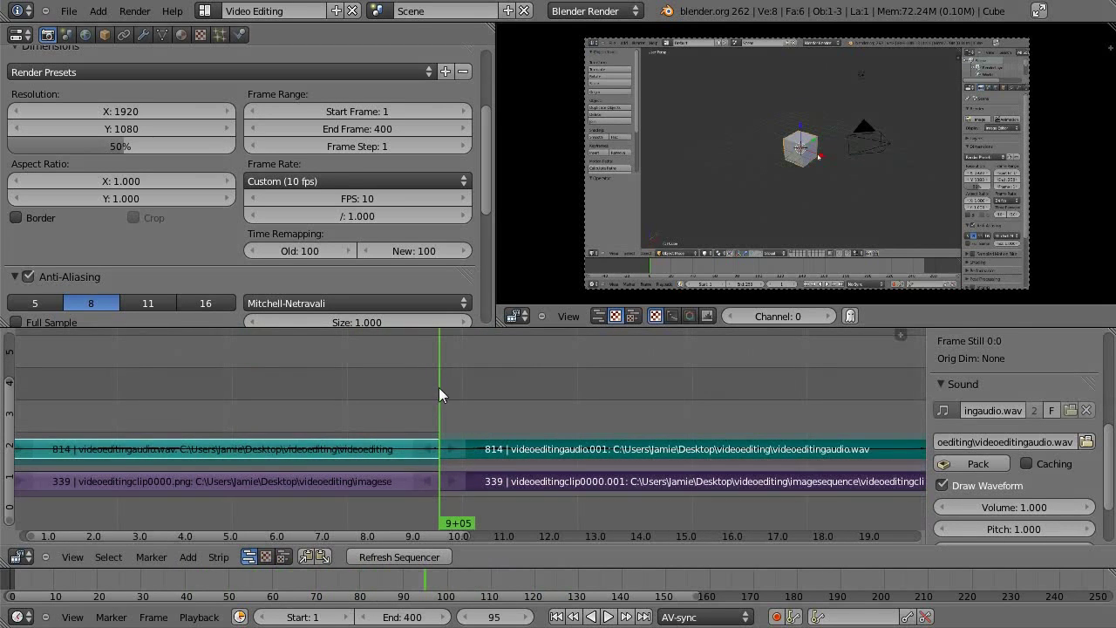
right_click(469, 475, "shift")
key("g")
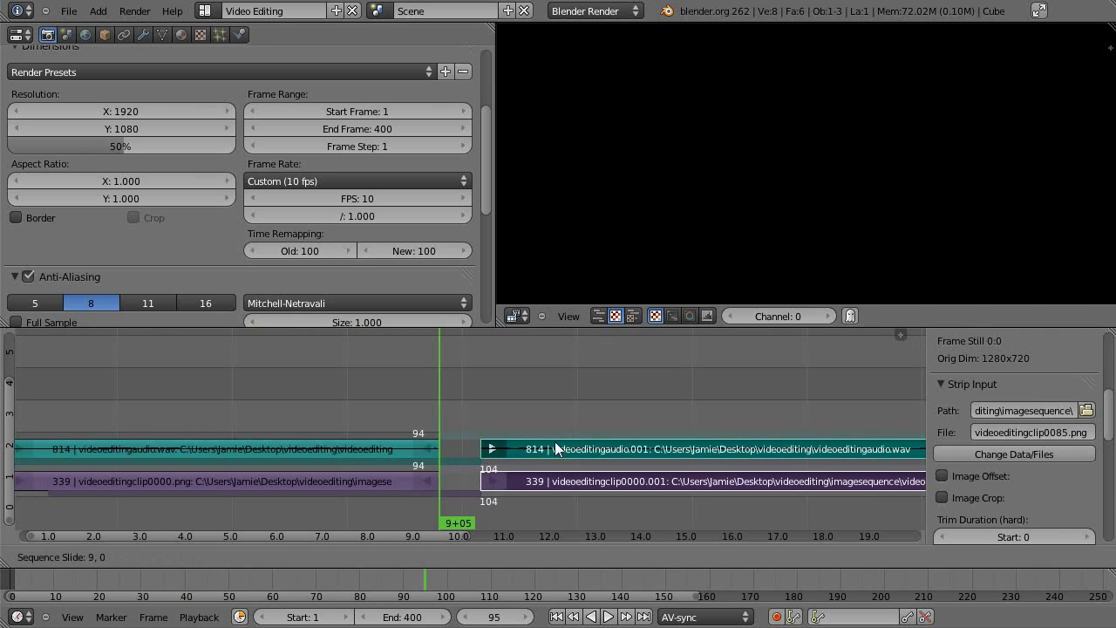
left_click(554, 443)
Scrub back and forth across the new gap to check the cut
left_click_drag(410, 409, 218, 453)
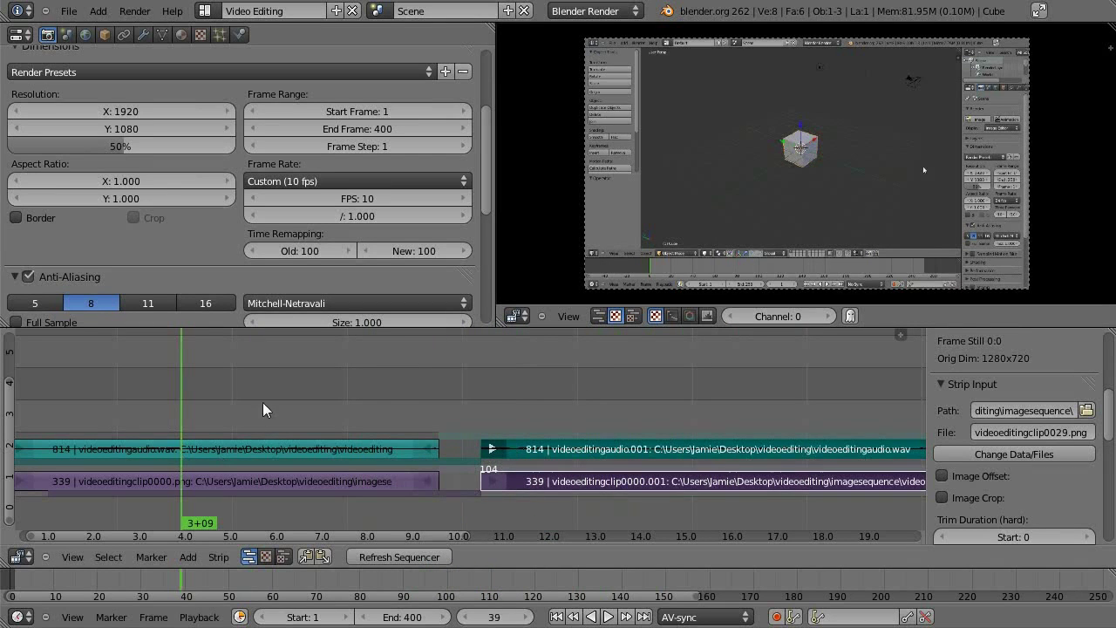
left_click_drag(183, 399, 441, 455)
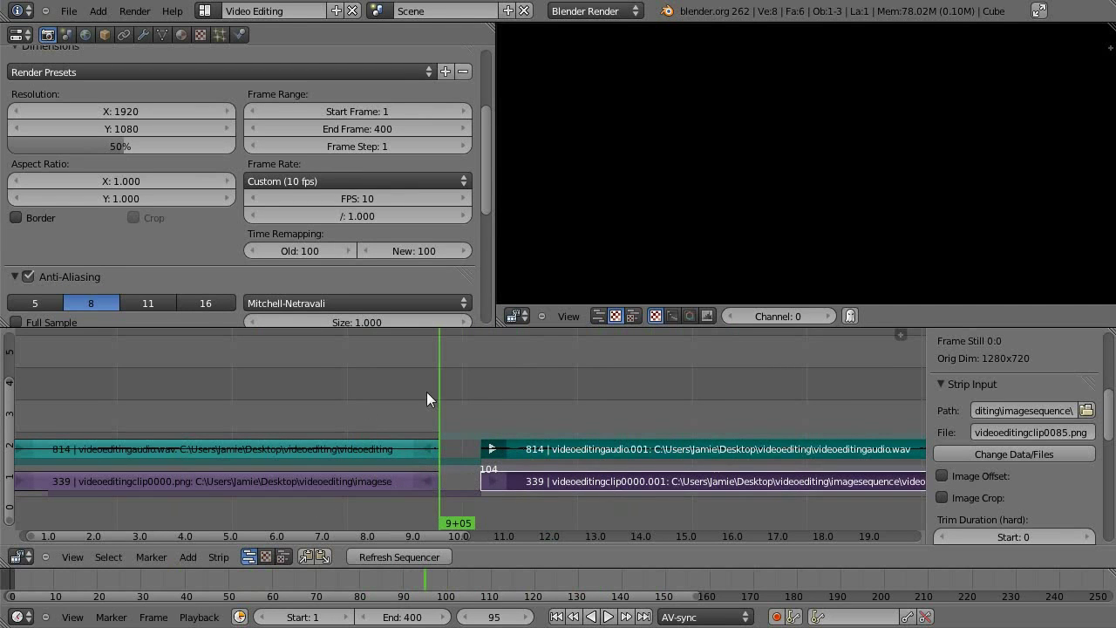
left_click_drag(439, 380, 462, 461)
scroll(404, 464, "up", 2)
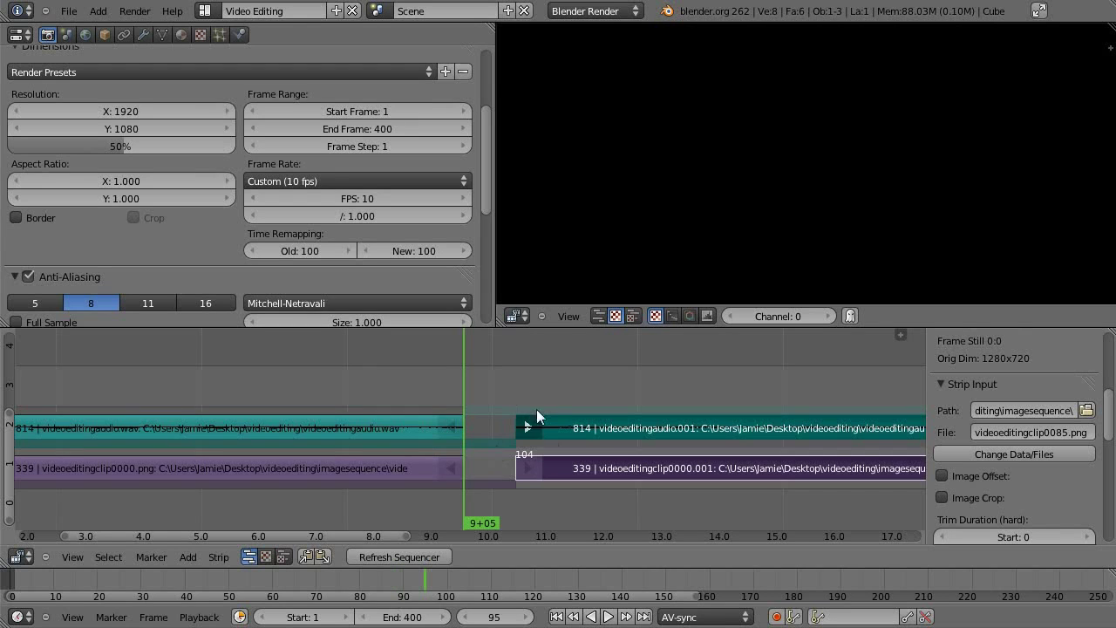
mouse_move(536, 416)
middle_mouse_down()
mouse_move(545, 436)
mouse_move(526, 475)
mouse_move(532, 413)
middle_mouse_up()
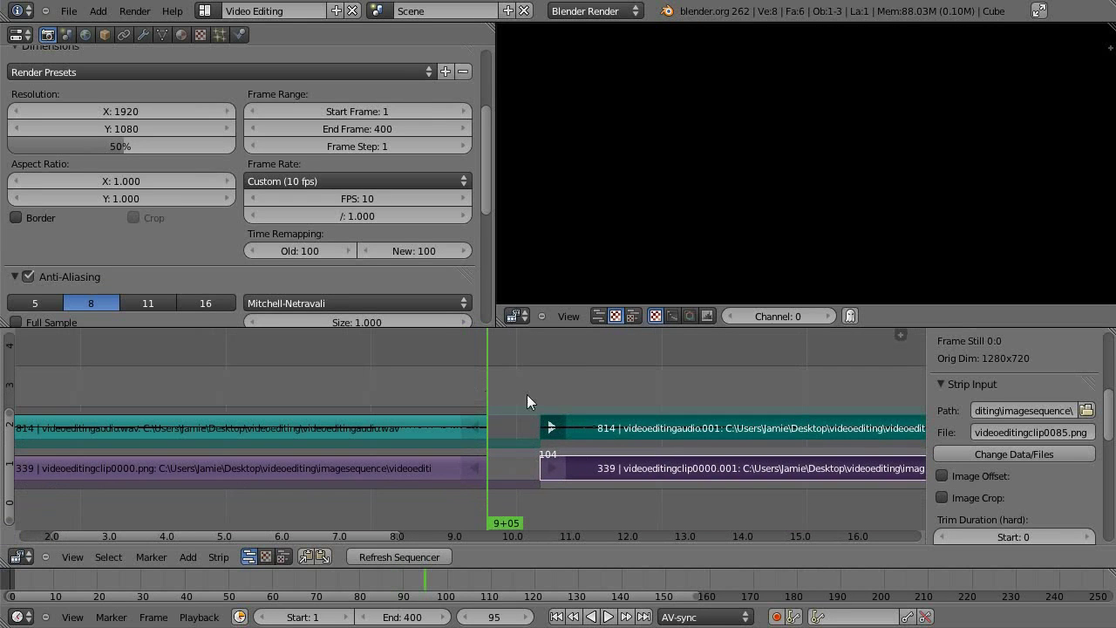
Add a black Color strip and place it on channel 3 at the cut
key("shift+a")
mouse_move(528, 406)
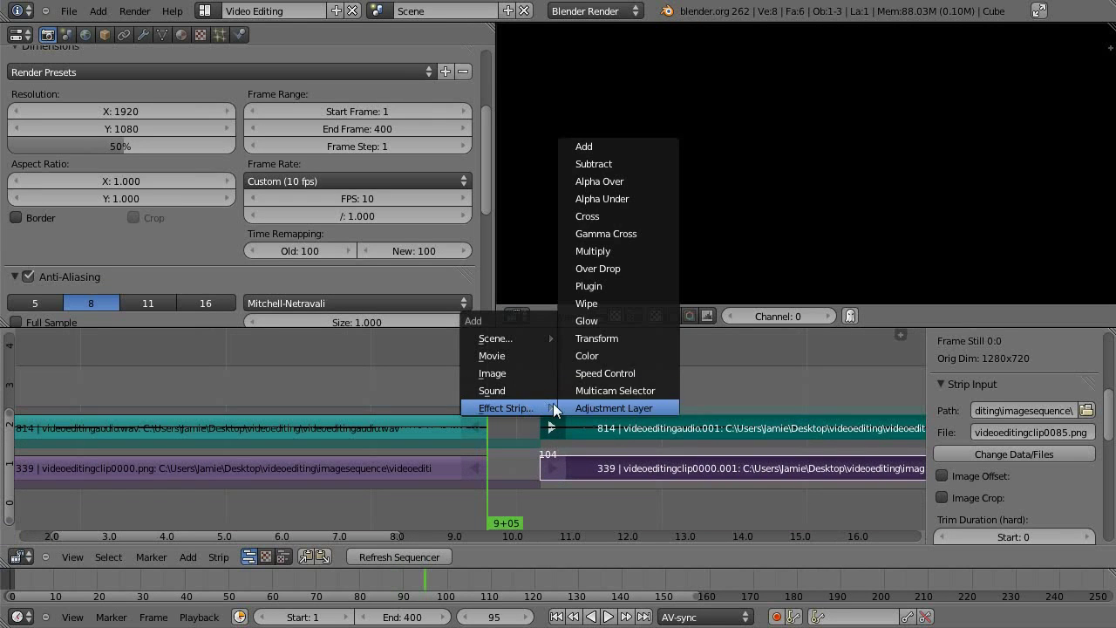
left_click(641, 355)
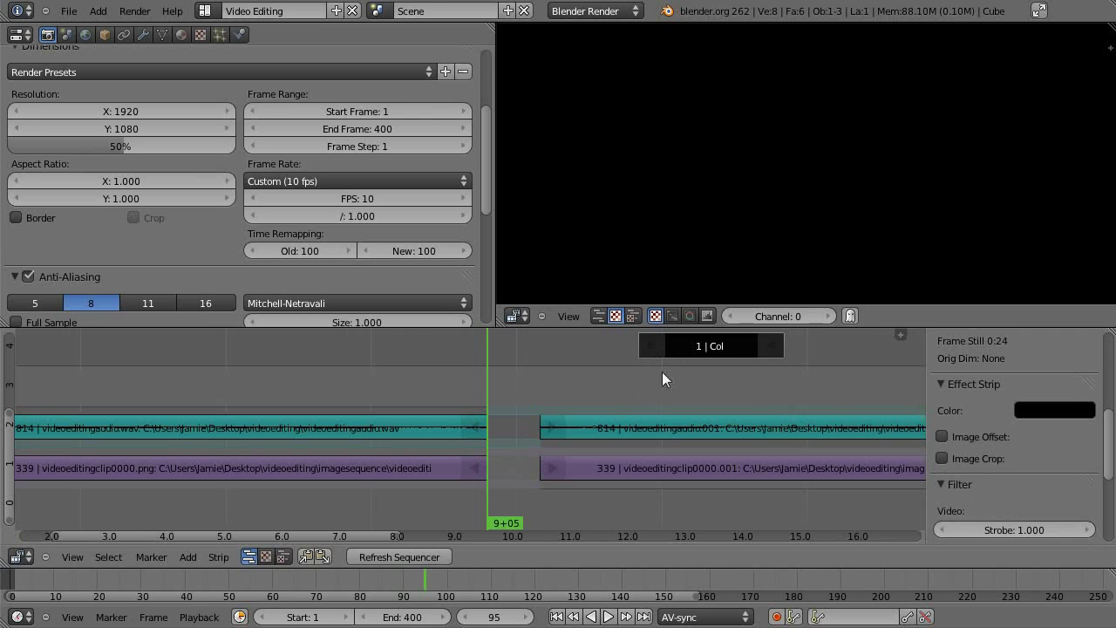
key("g")
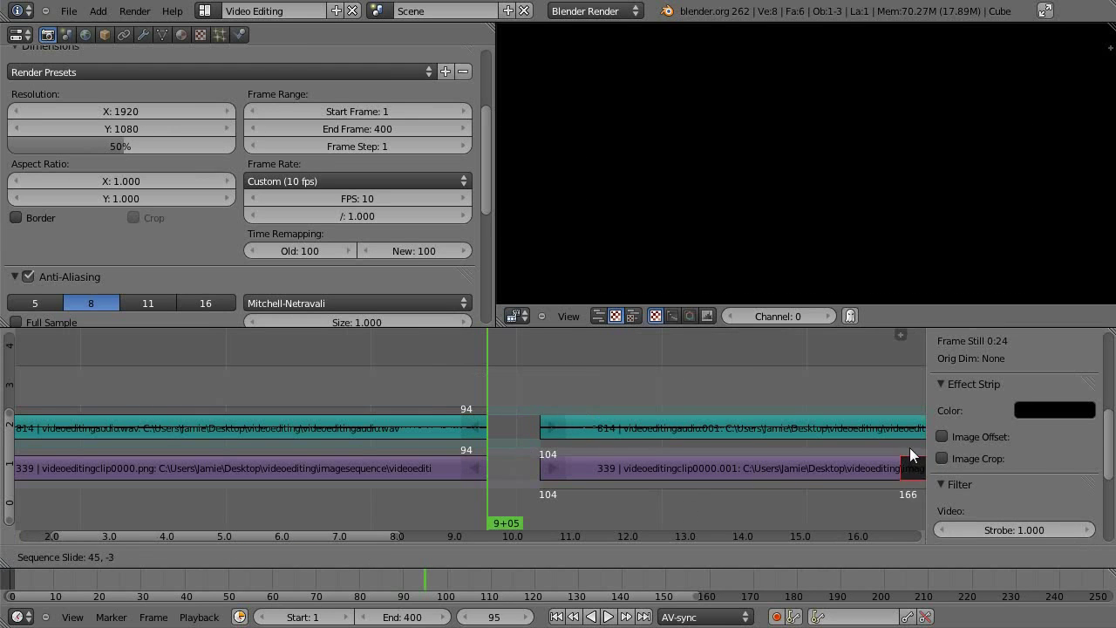
left_click(503, 385)
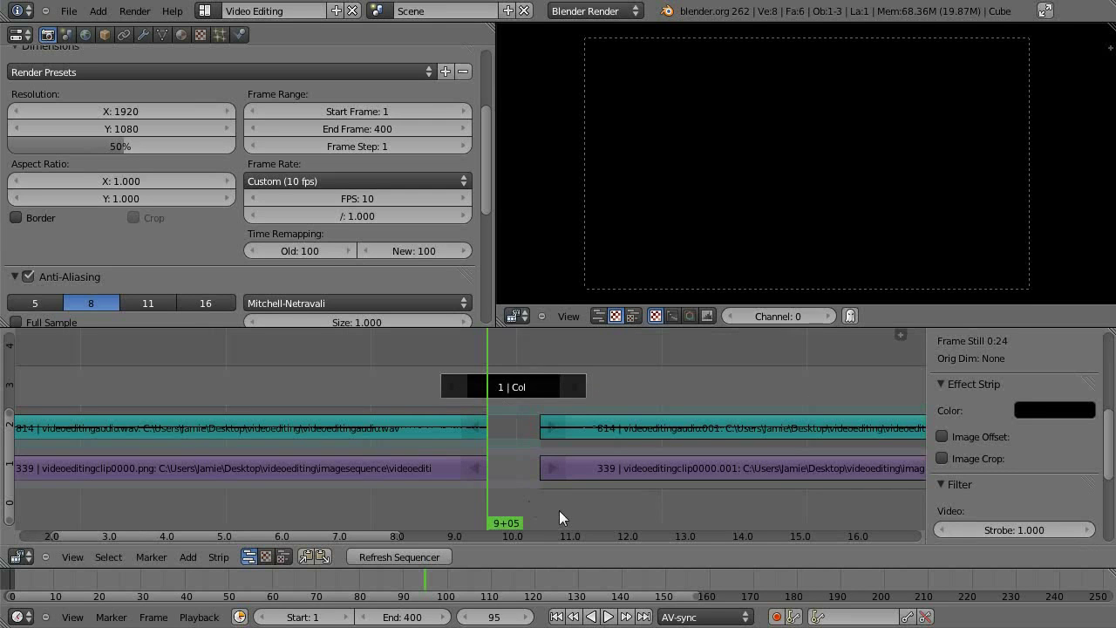
scroll(523, 428, "up", 3)
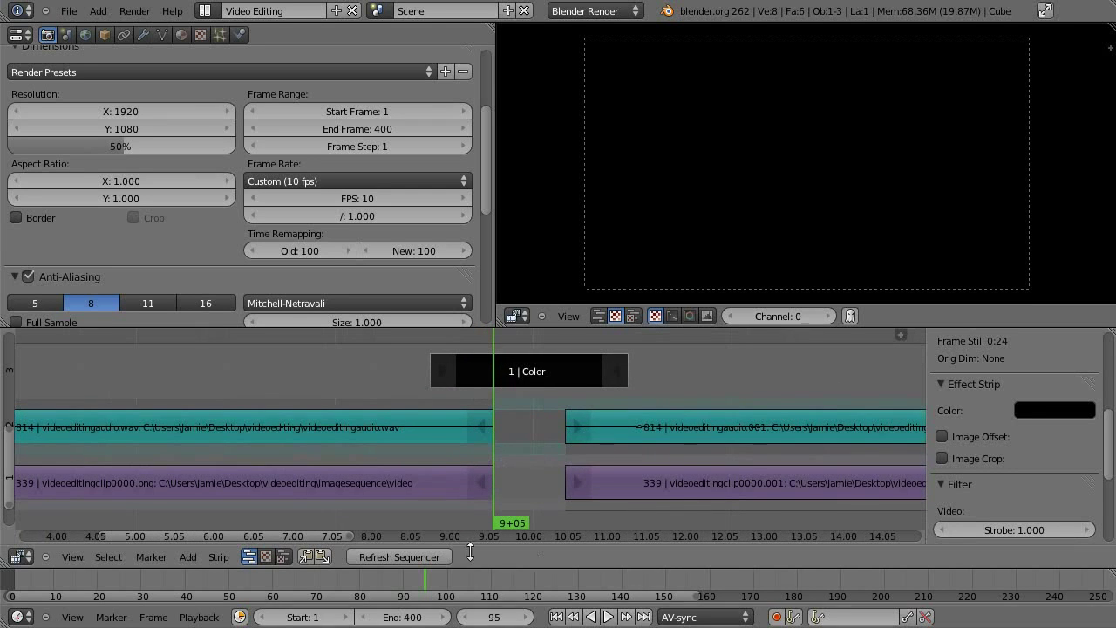
Slide the right image and audio strips to frame 100 and position the Color strip at frames 85–109
right_click(626, 425)
right_click(617, 479, "shift")
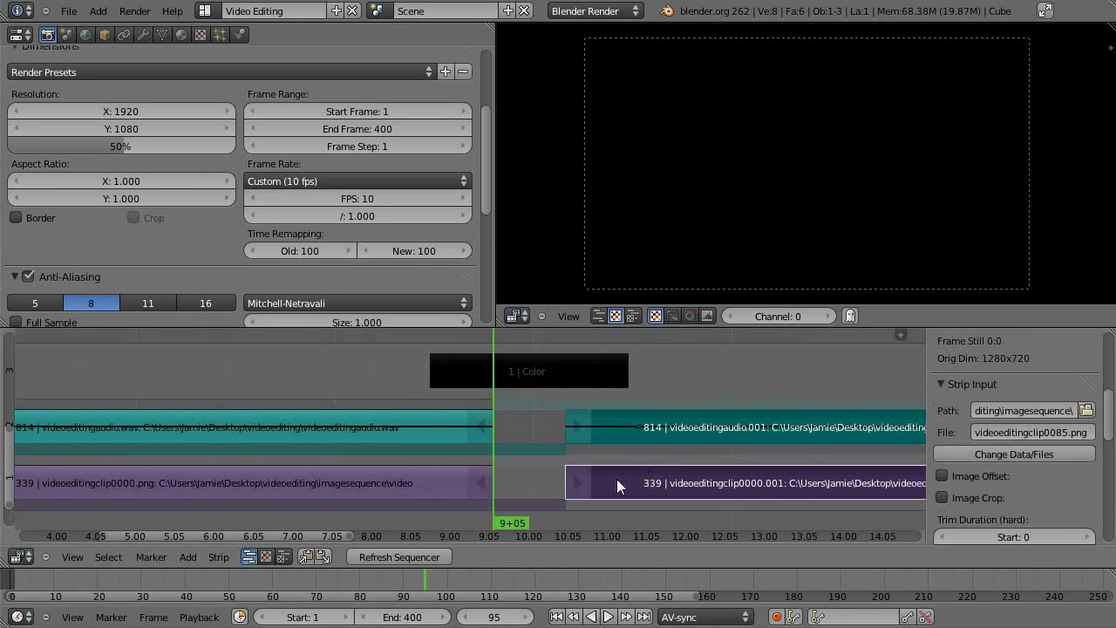
key("g")
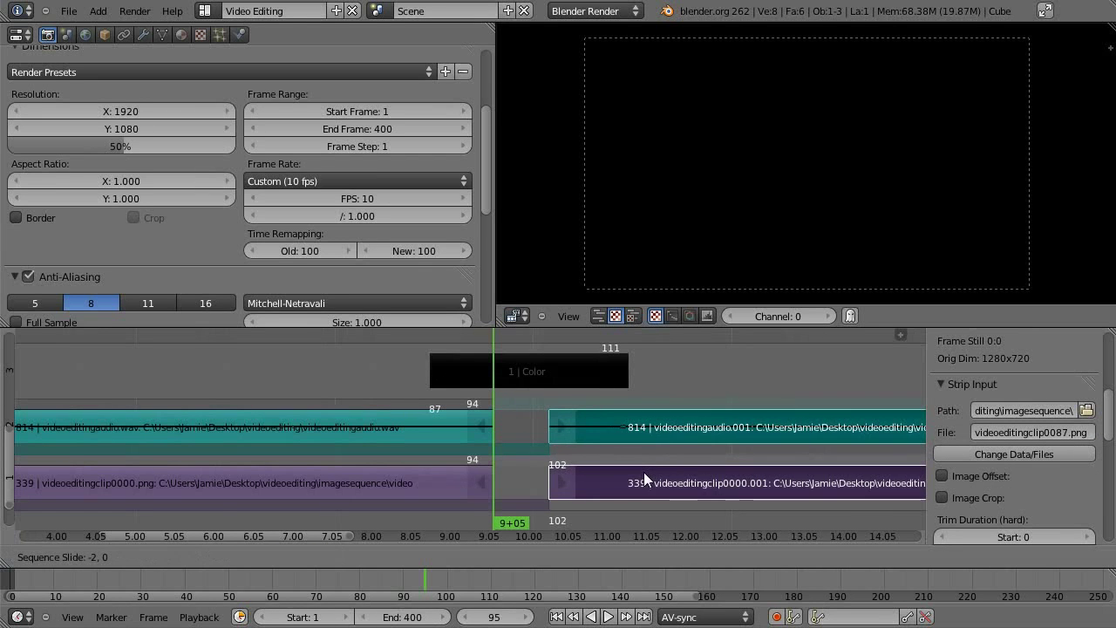
left_click(627, 471)
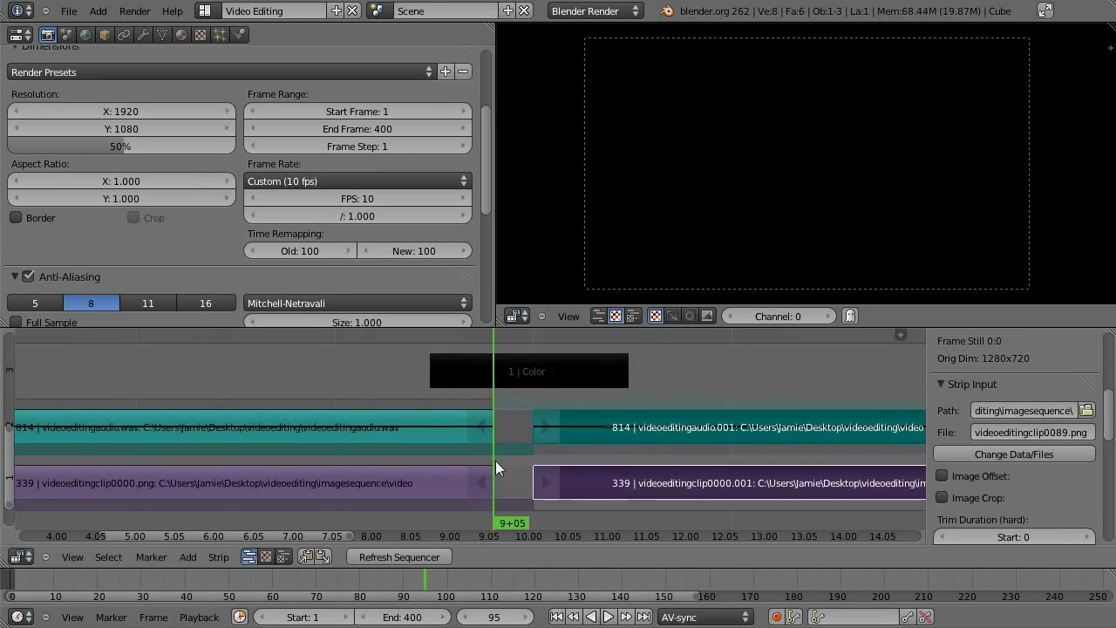
right_click(512, 379)
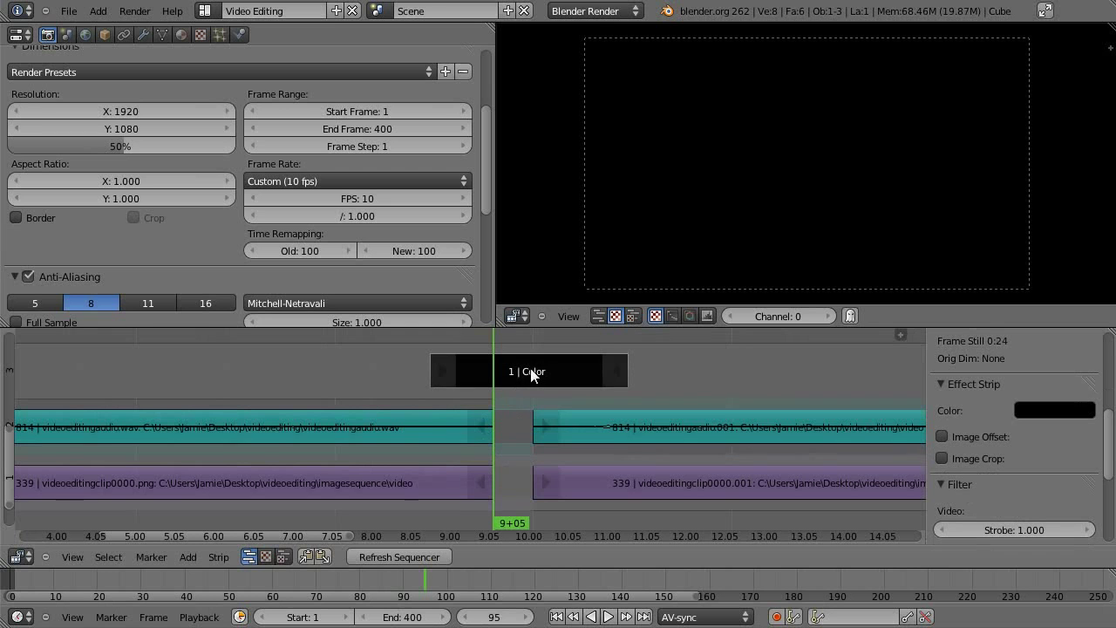
key("g")
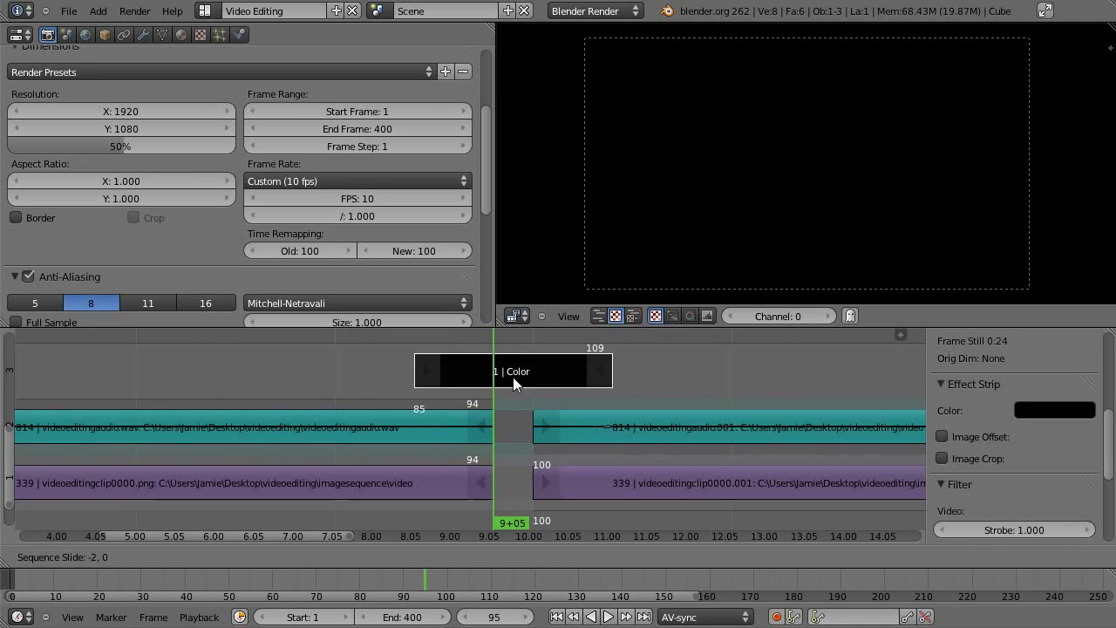
left_click(511, 378)
key("g")
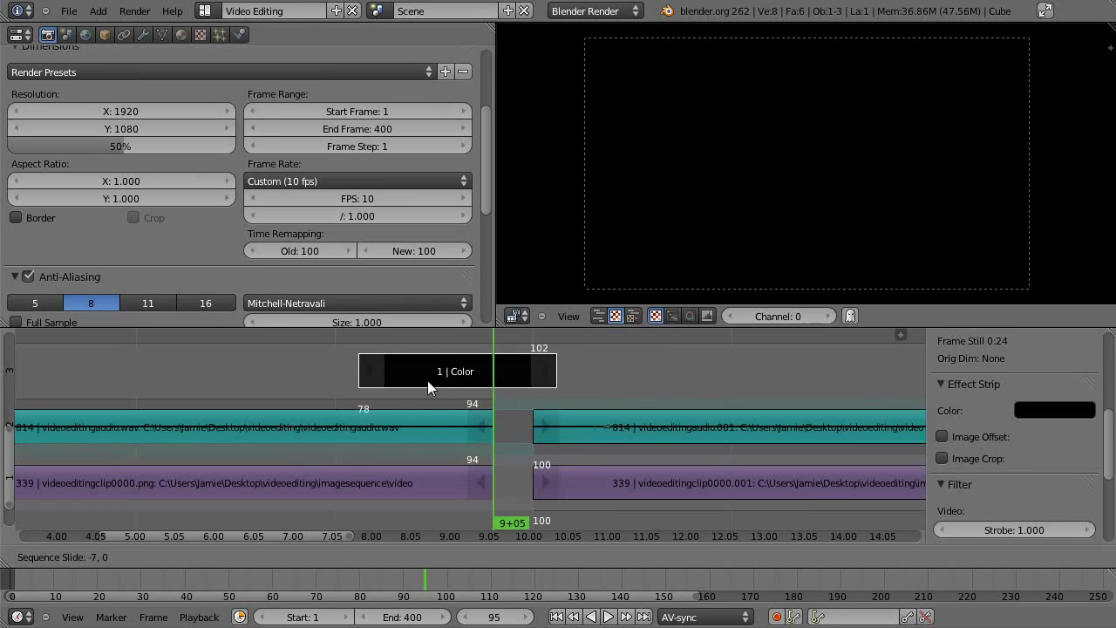
left_click(485, 387)
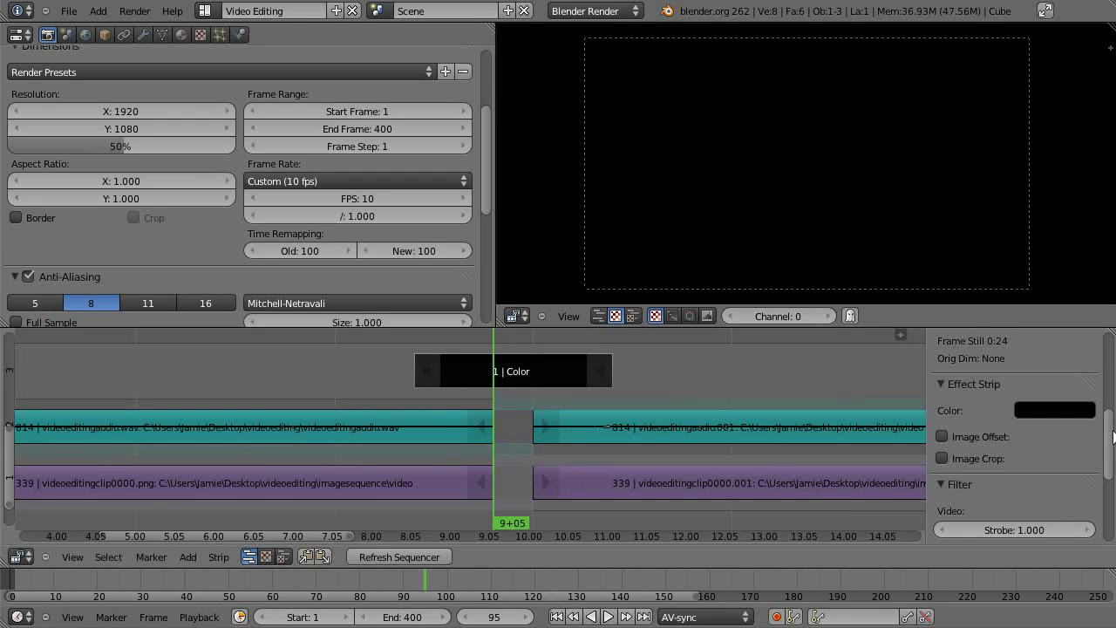
scroll(1069, 532, "down", 5)
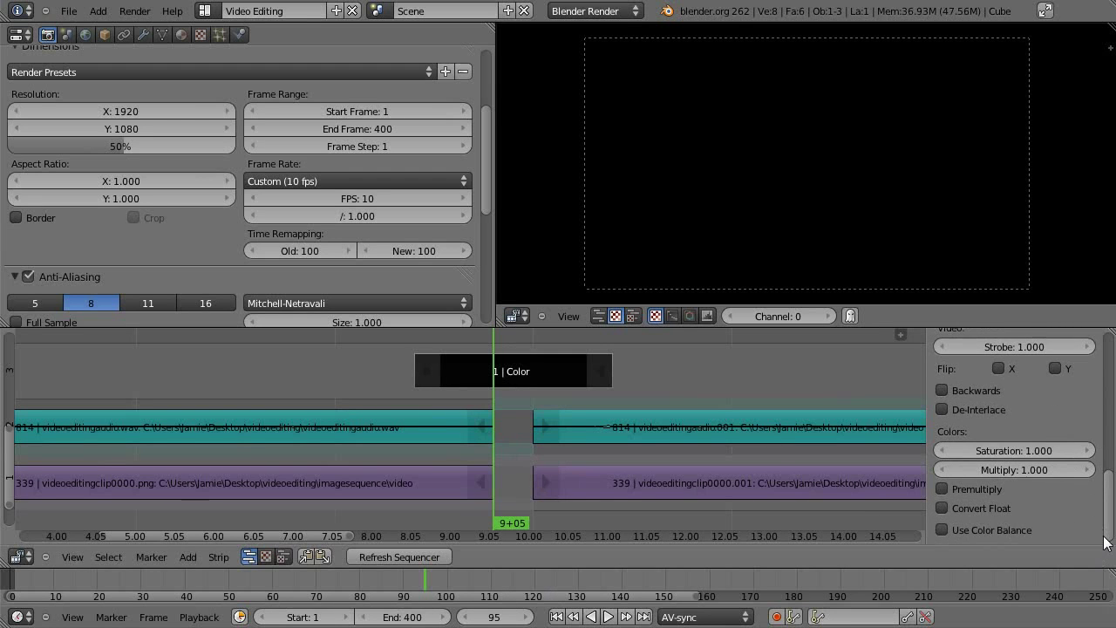
scroll(1105, 544, "up", 8)
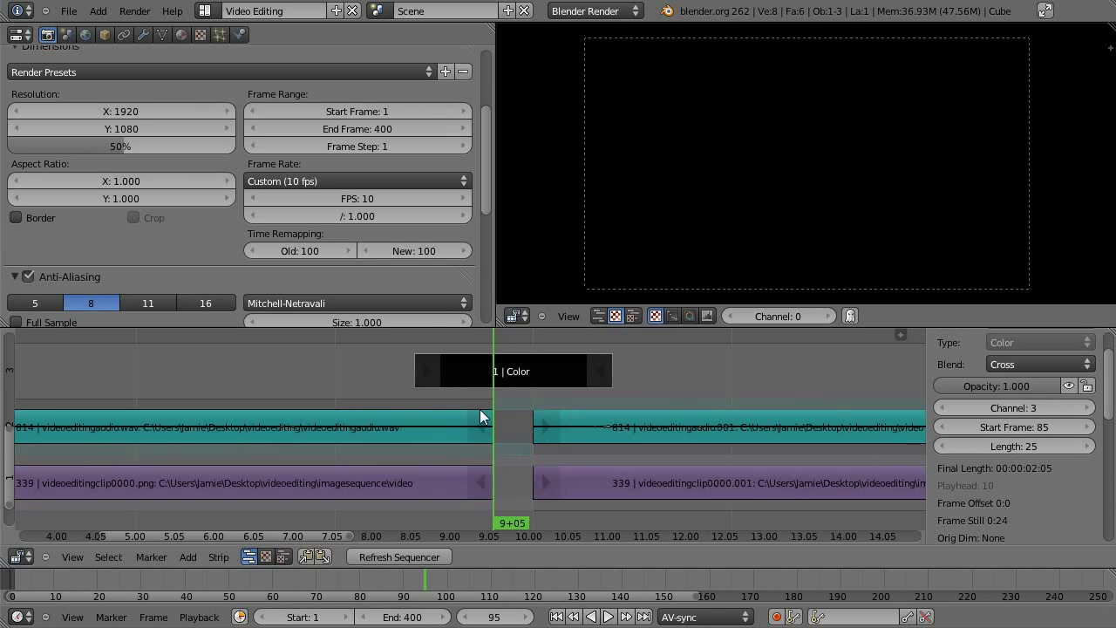
left_click_drag(480, 409, 482, 492)
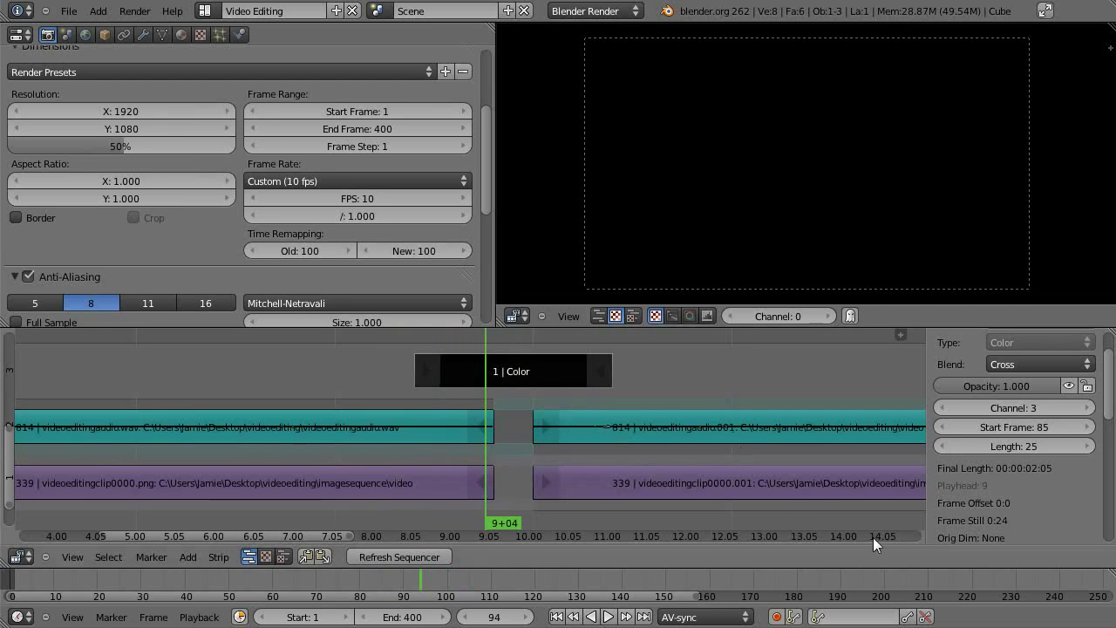
scroll(591, 397, "down", 3)
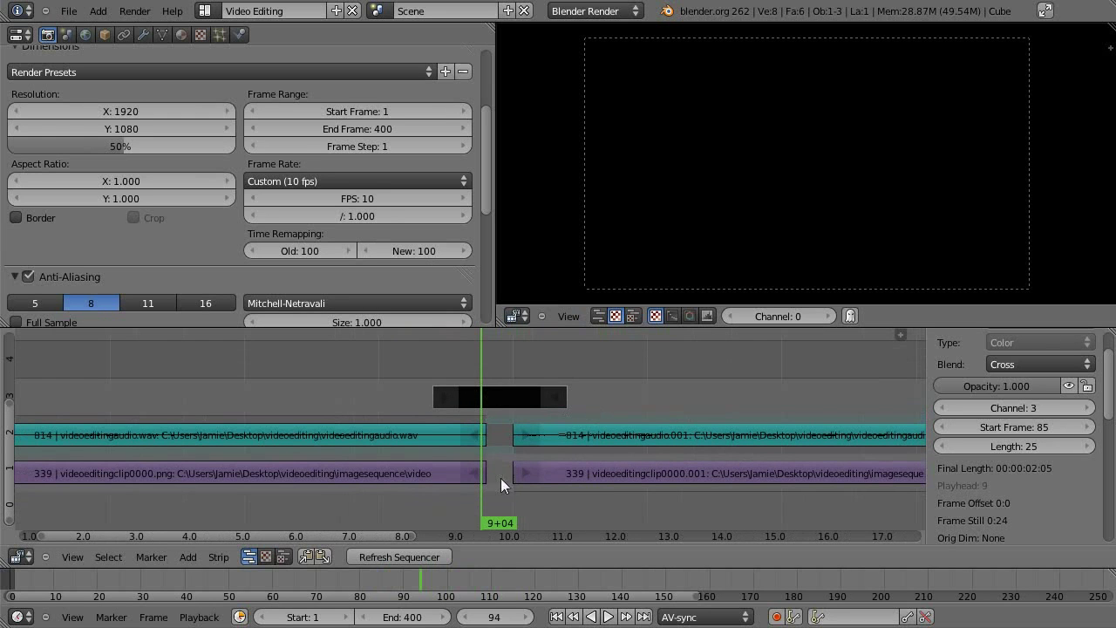
right_click(475, 473)
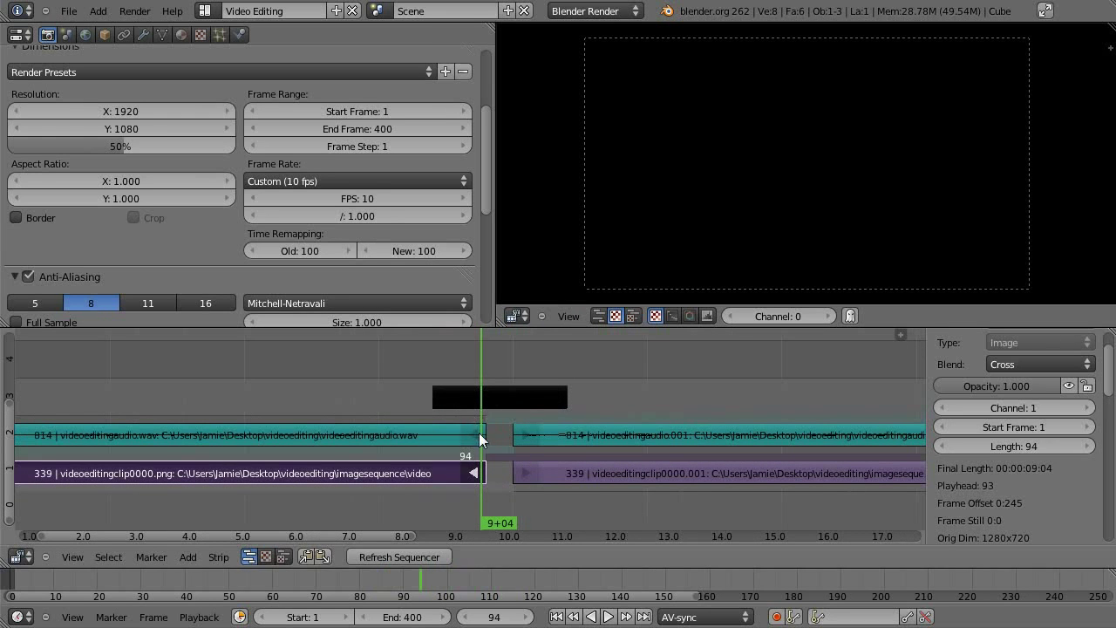
key("Left")
key("Left")
key("Left")
key("Left")
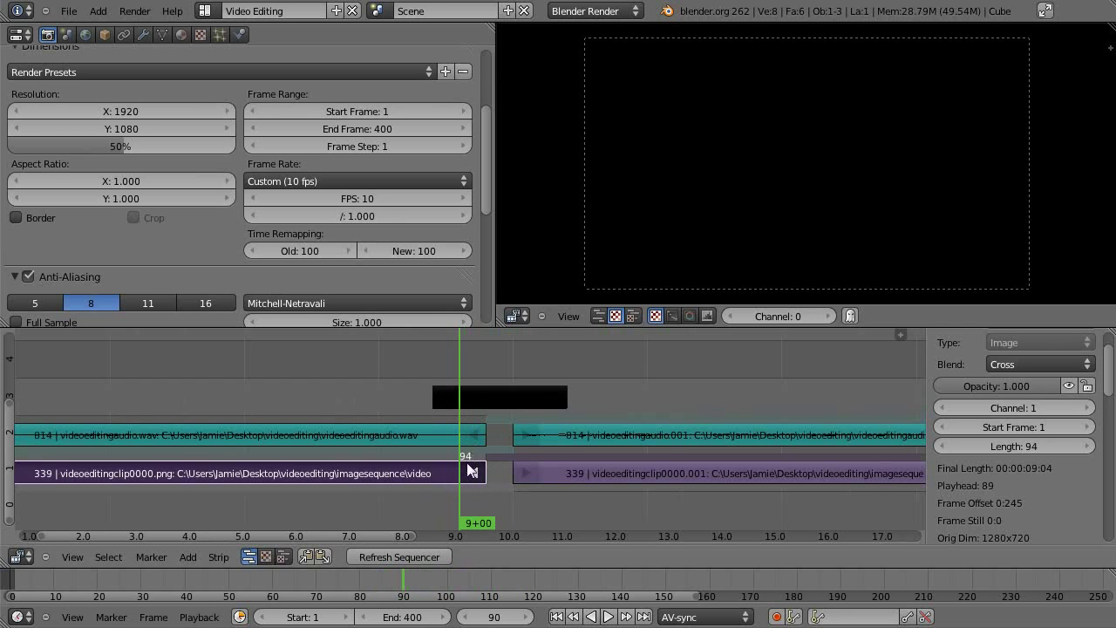
right_click(501, 400)
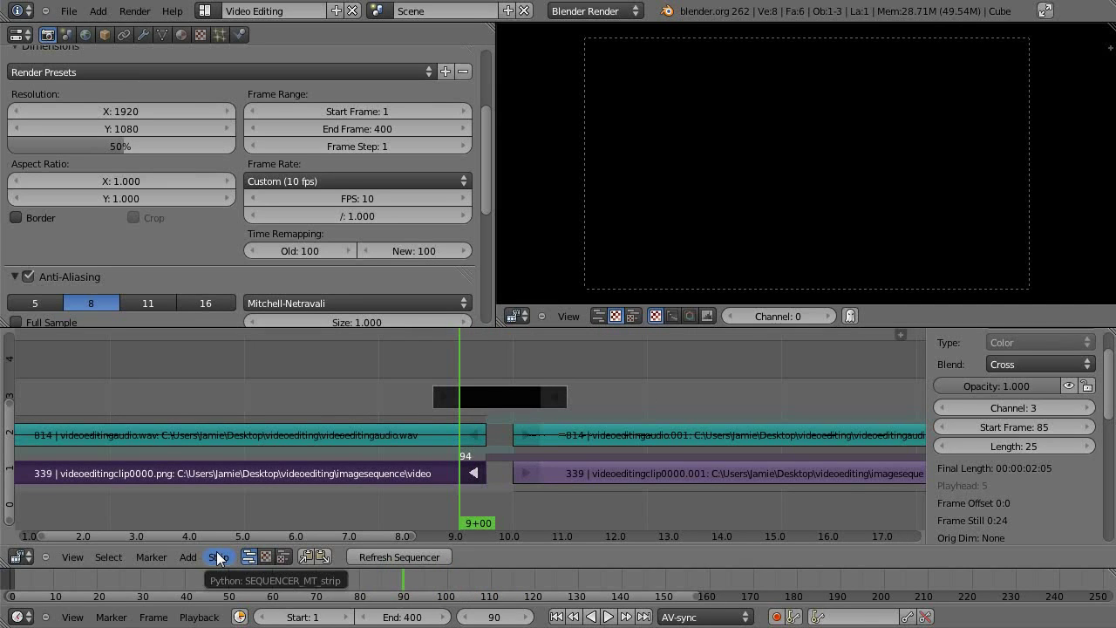
Add a Cross fade from the image strip into the black Color strip and preview it
key("shift+a")
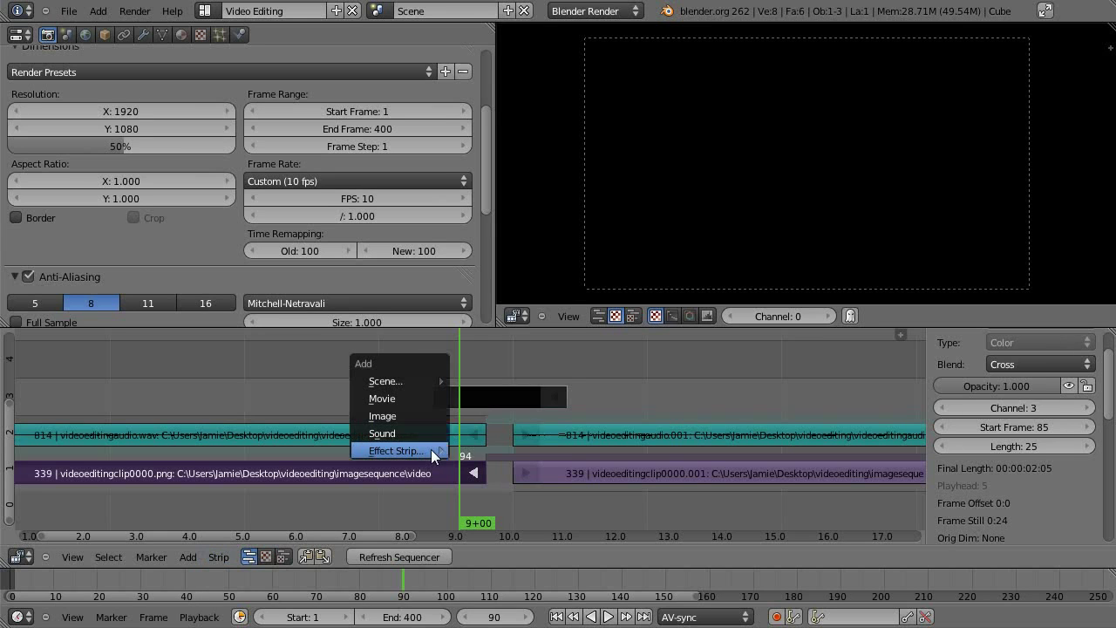
mouse_move(431, 449)
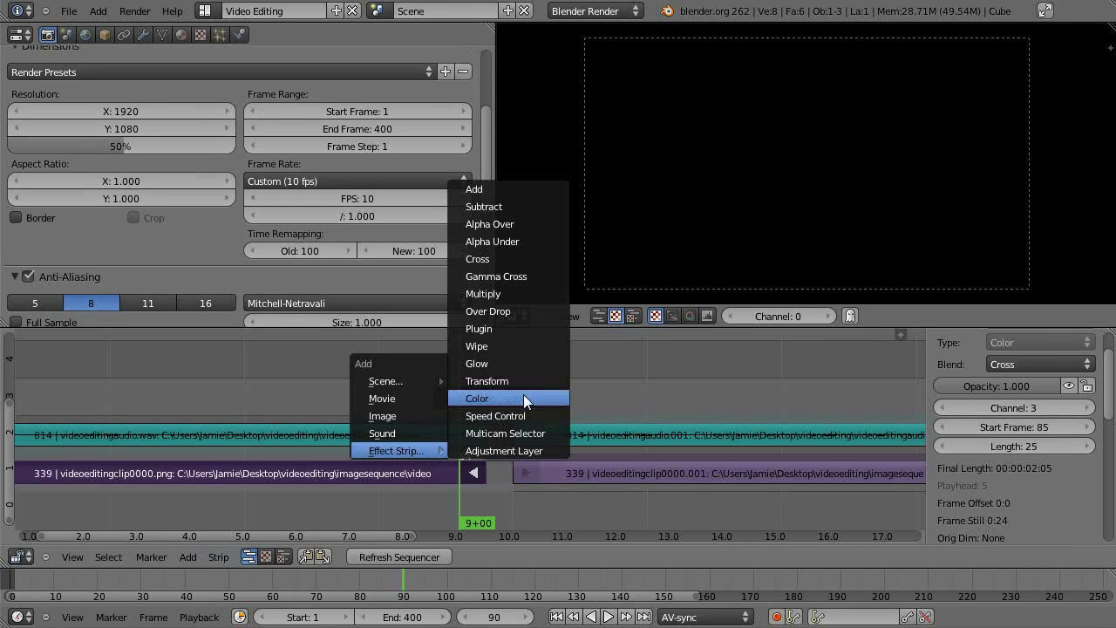
left_click(533, 256)
key("Right")
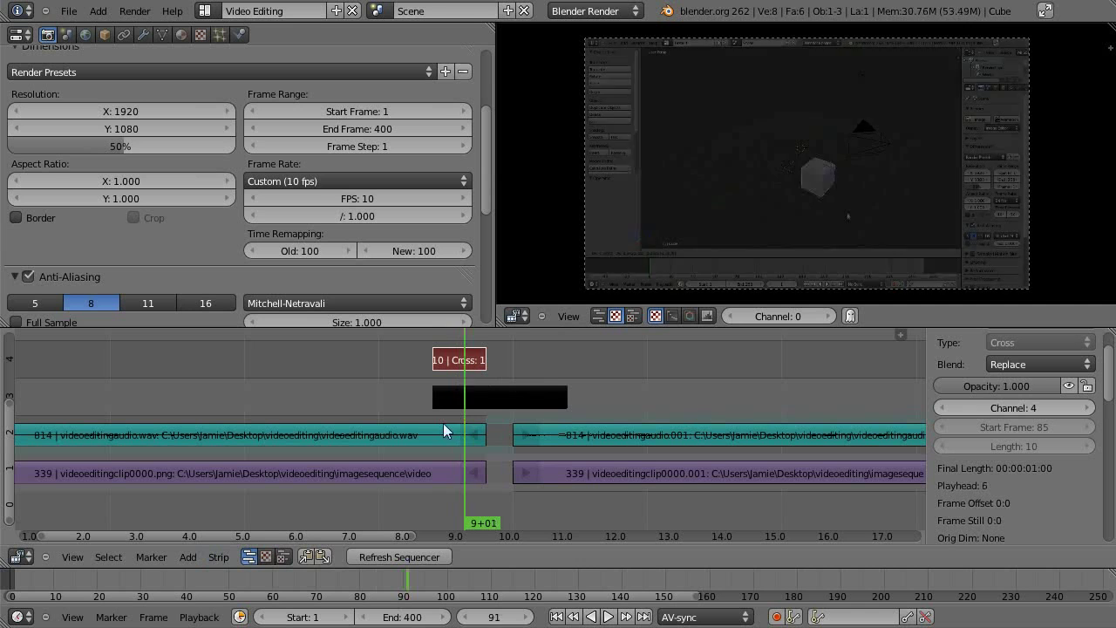
left_click_drag(443, 425, 512, 455)
Add a second Cross fade from the Color strip into the right image strip and preview it
right_click(565, 404)
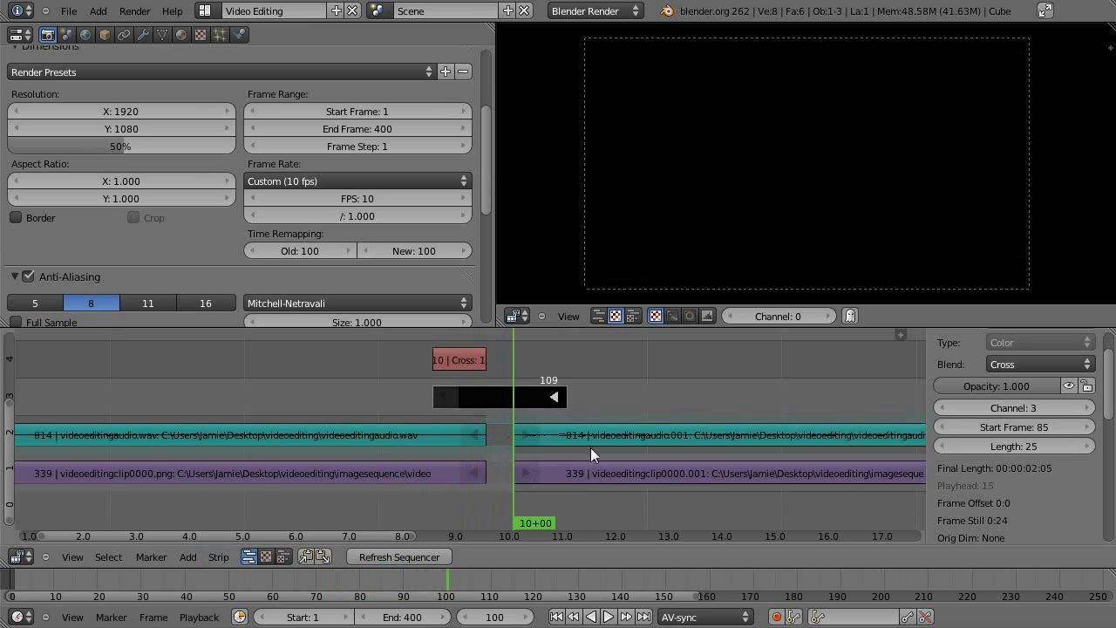
right_click(578, 478)
key("shift+a")
mouse_move(667, 361)
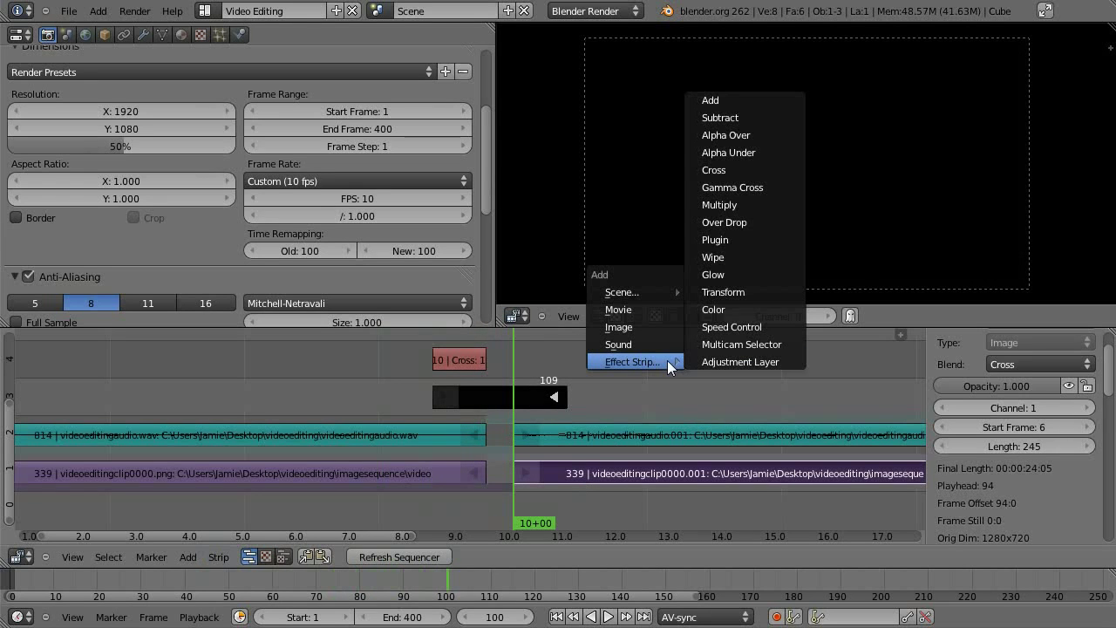
left_click(740, 170)
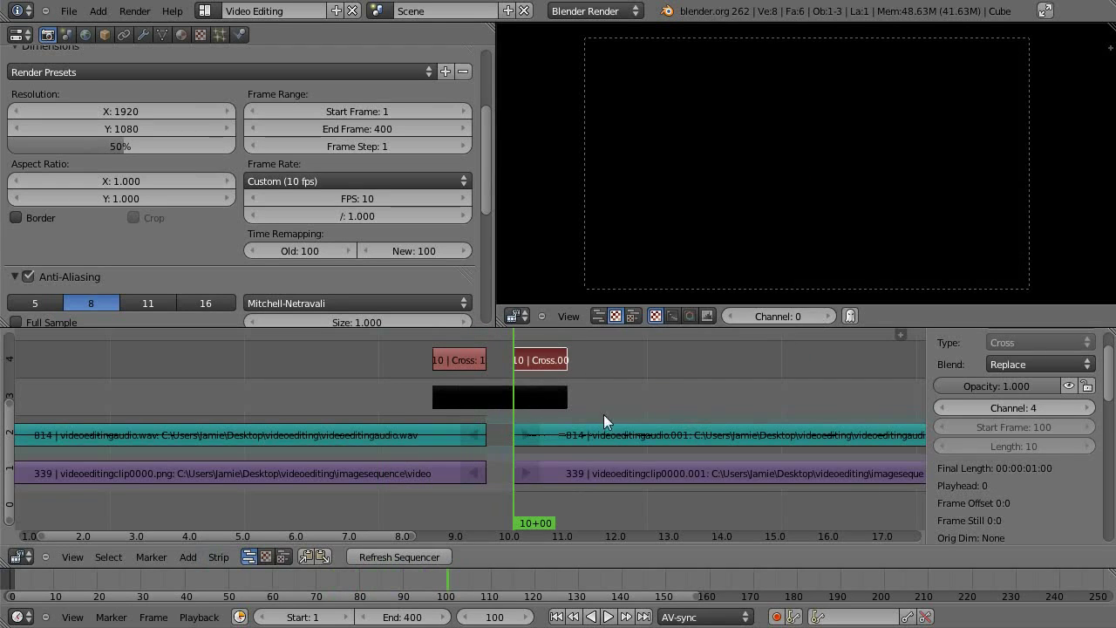
left_click_drag(515, 434, 687, 496)
scroll(669, 478, "down", 2)
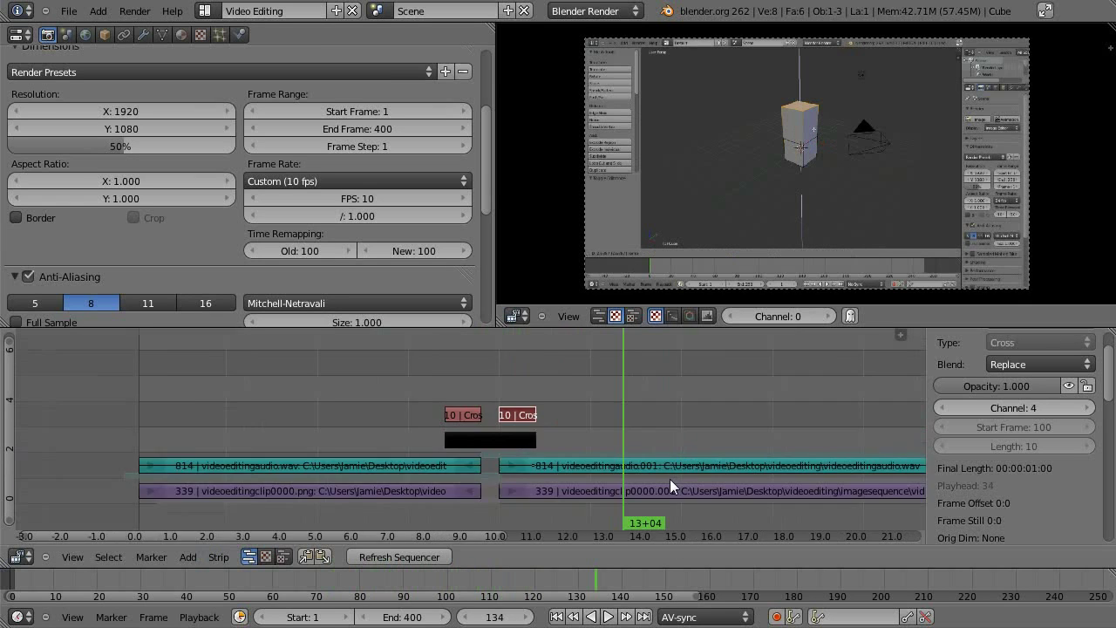
scroll(669, 479, "down", 3)
scroll(649, 470, "down", 5, "ctrl")
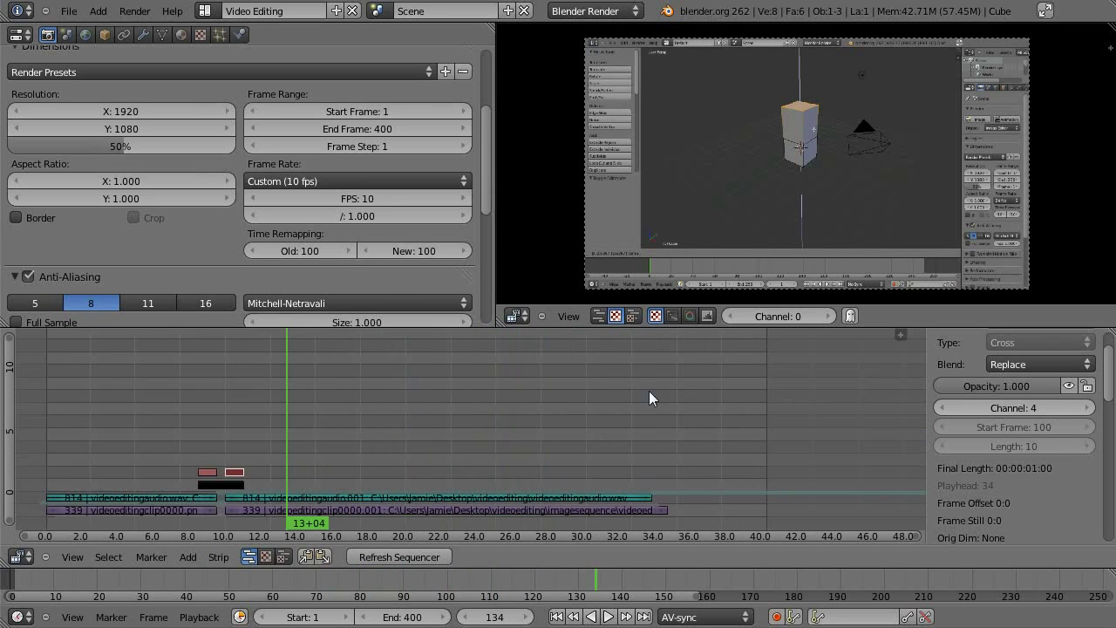
middle_click_drag(649, 398, 638, 361)
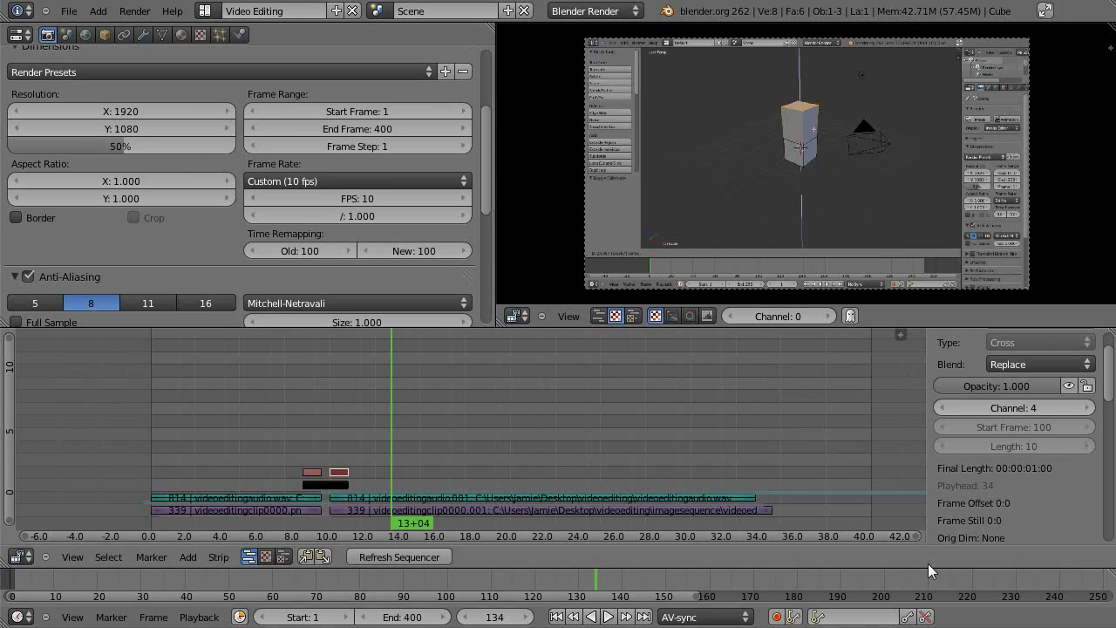
middle_click_drag(355, 432, 604, 428, "ctrl")
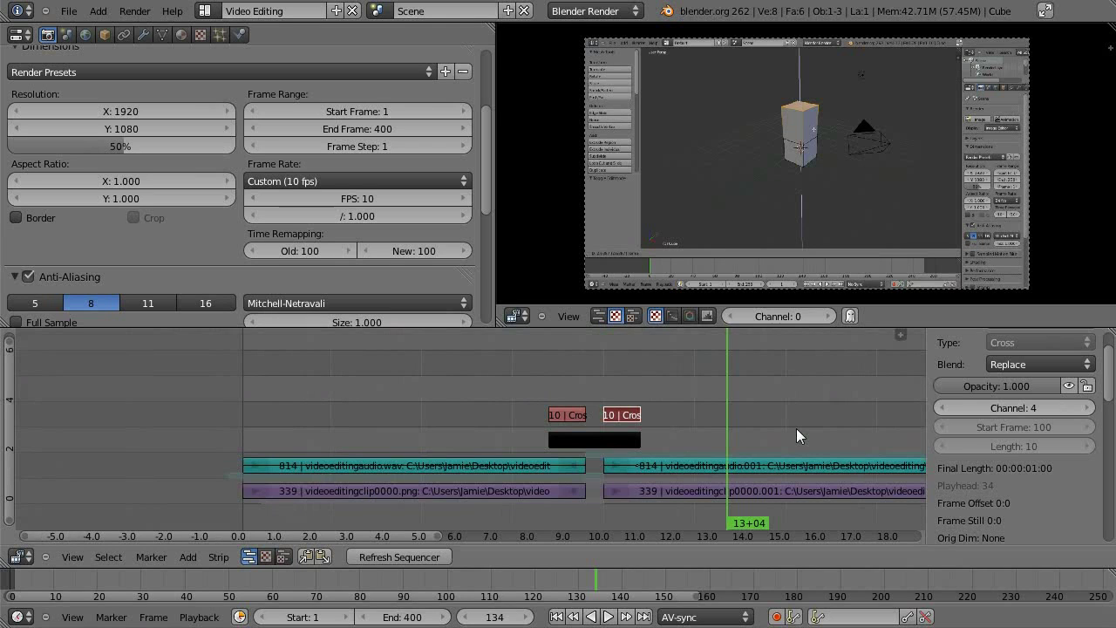
middle_click_drag(796, 428, 708, 427, "ctrl")
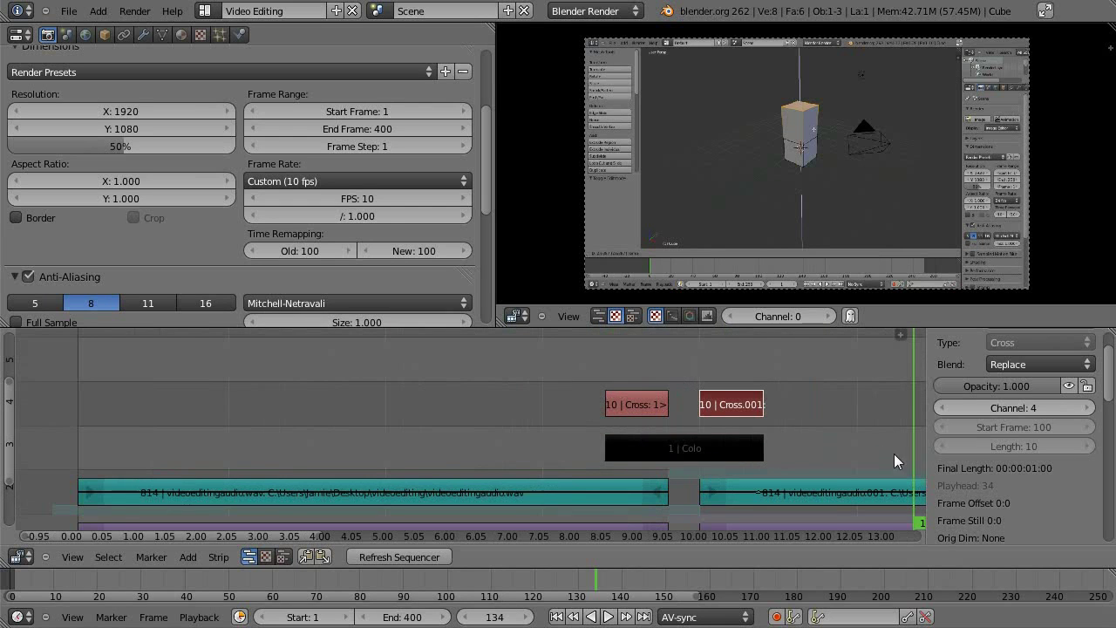
middle_click_drag(893, 453, 775, 478, "ctrl")
scroll(800, 419, "up", 7, "alt")
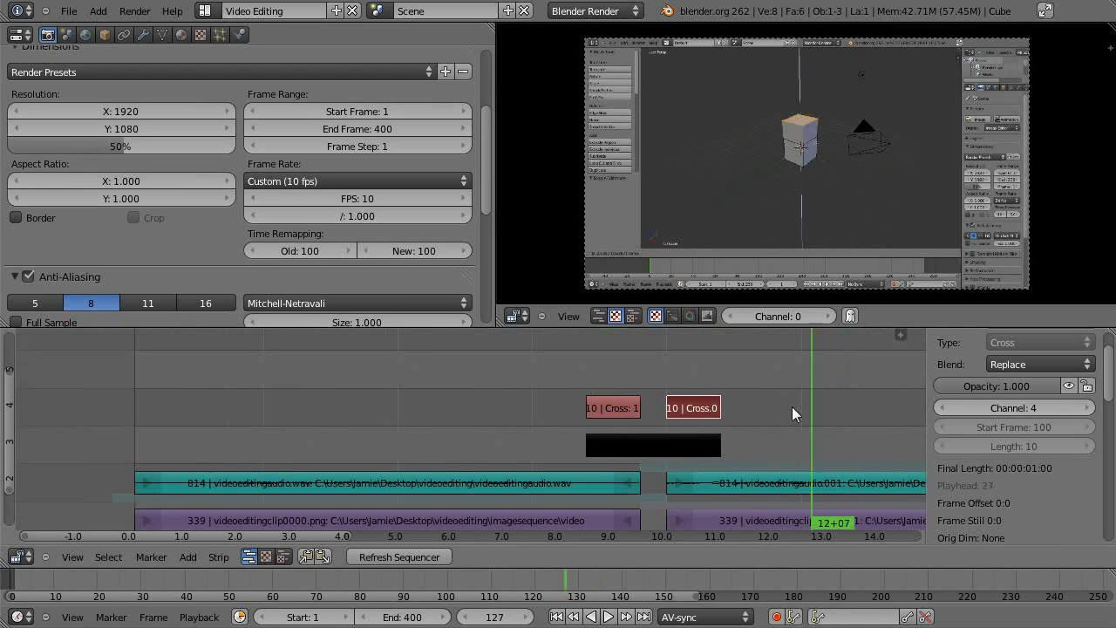
left_click_drag(791, 406, 719, 471)
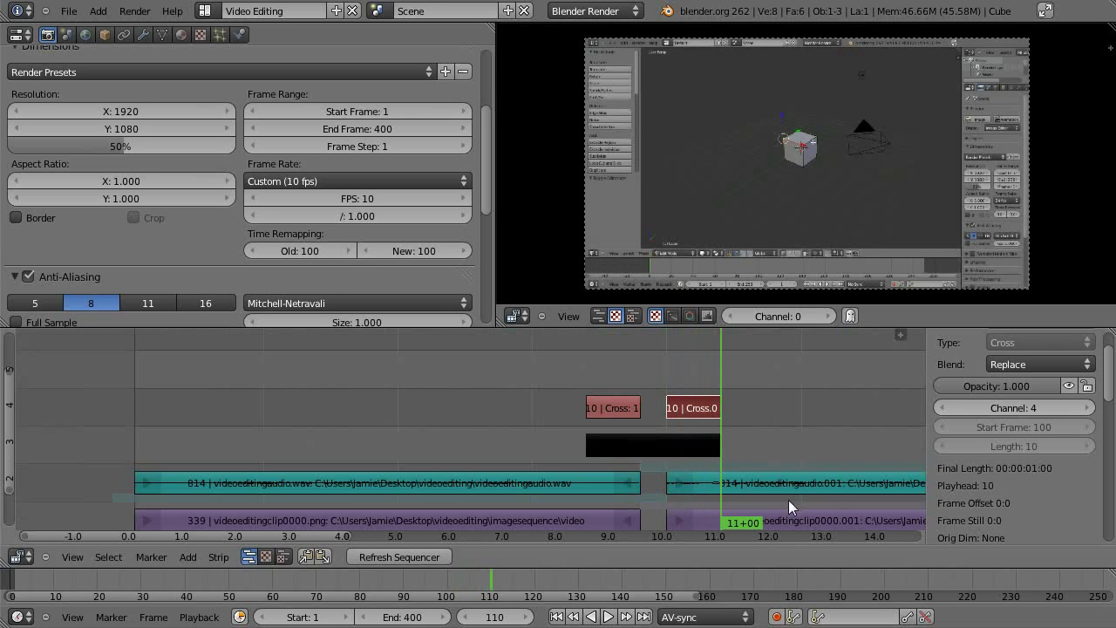